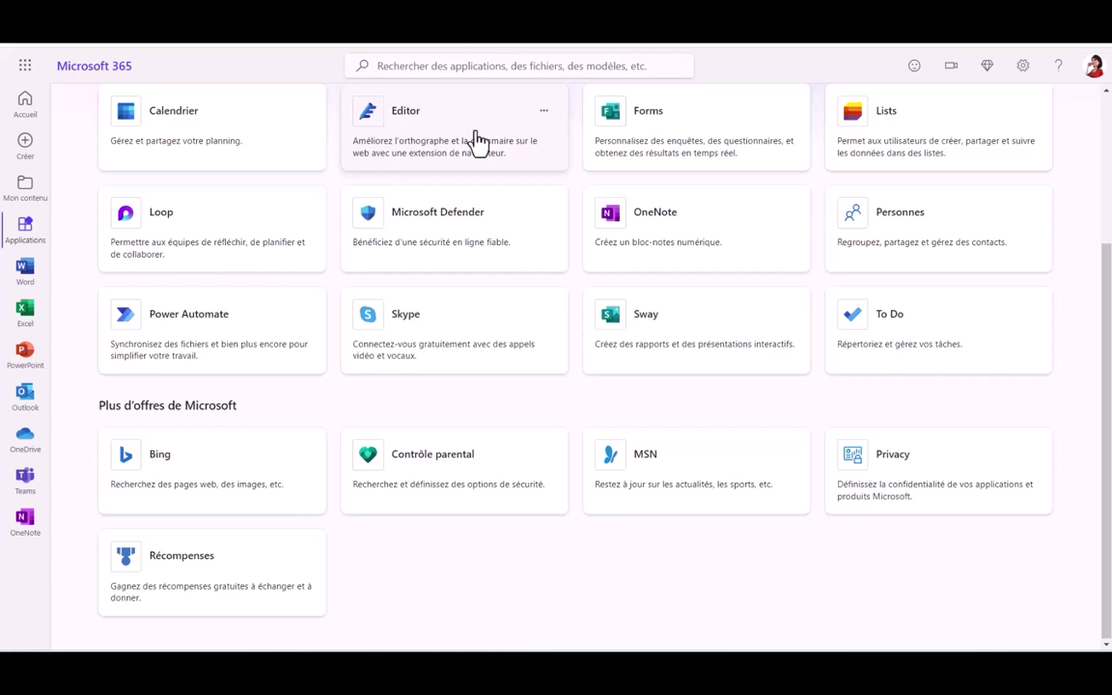
Launch Microsoft Forms from its tile on the Microsoft 365 Applications page.
left_click(650, 114)
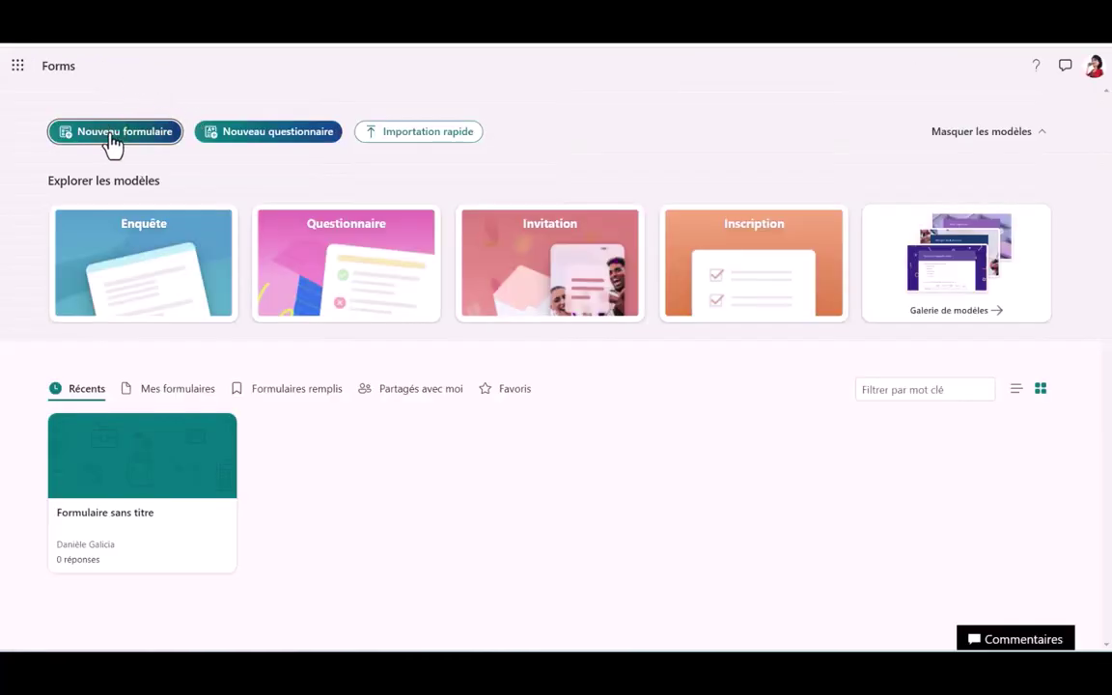
Start a new blank form with Nouveau formulaire.
left_click(113, 142)
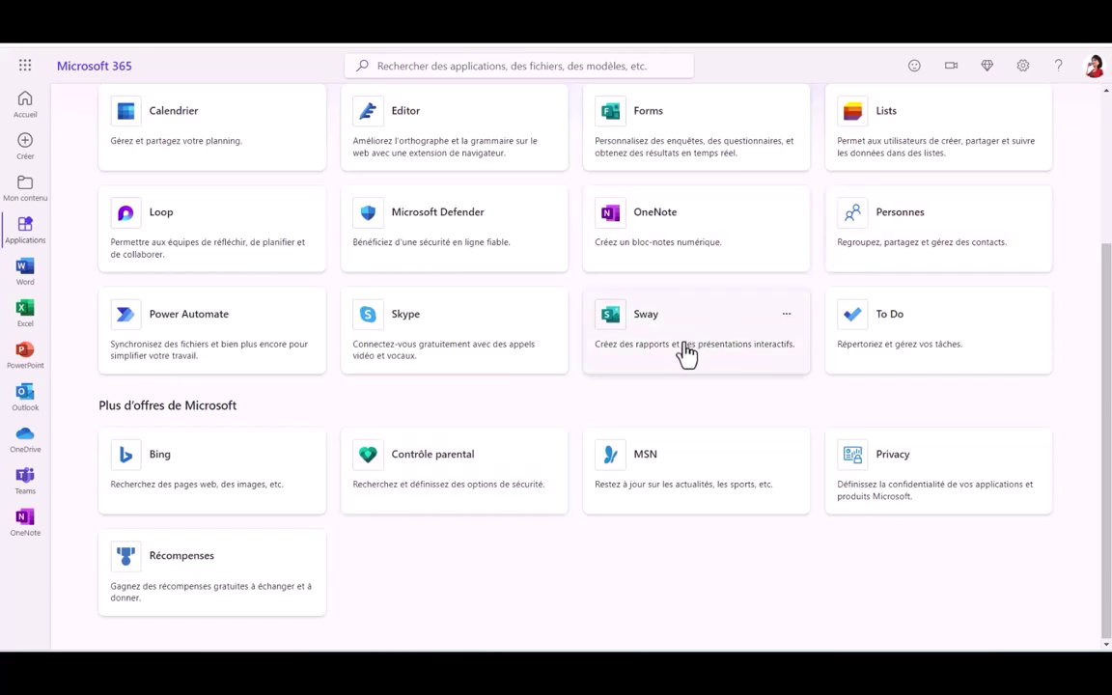
Launch Sway and open the 'Bulletin d'informations interne' Sway from the home page.
left_click(649, 343)
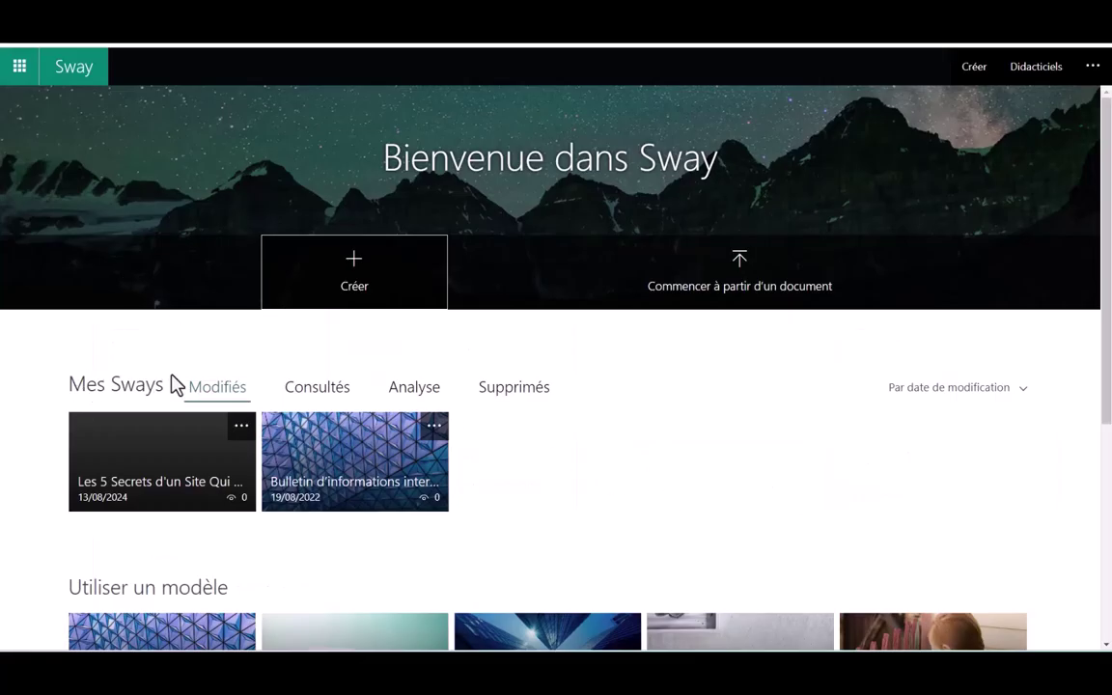
scroll(177, 378, "down", 1)
scroll(179, 373, "down", 2)
scroll(179, 372, "down", 2)
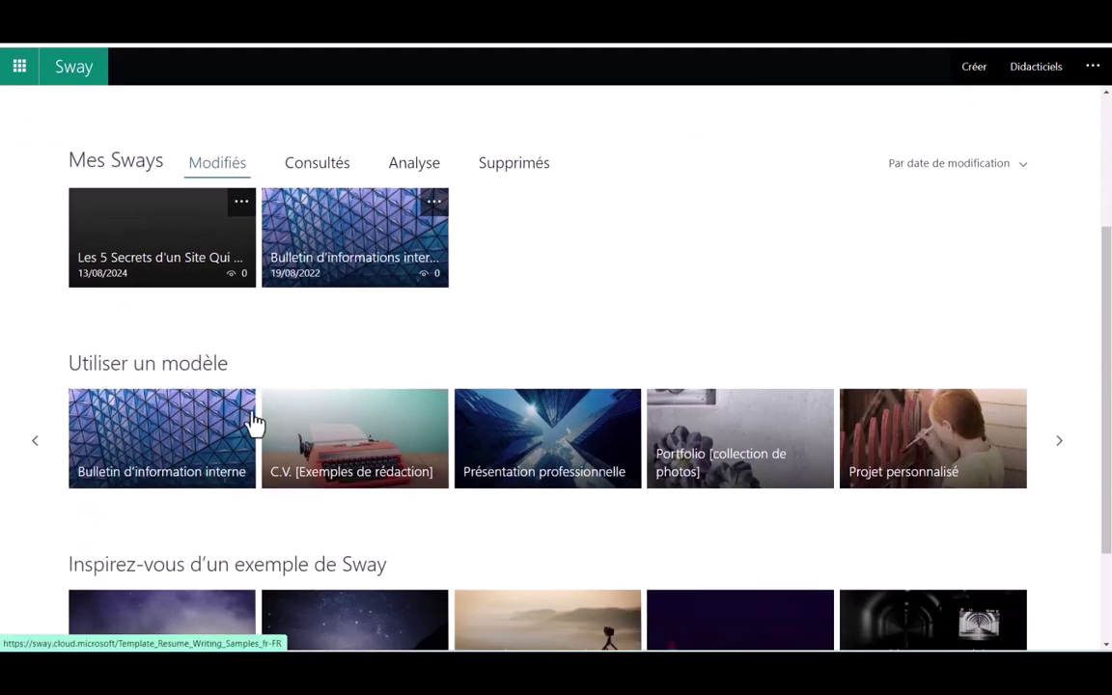
scroll(537, 405, "down", 3)
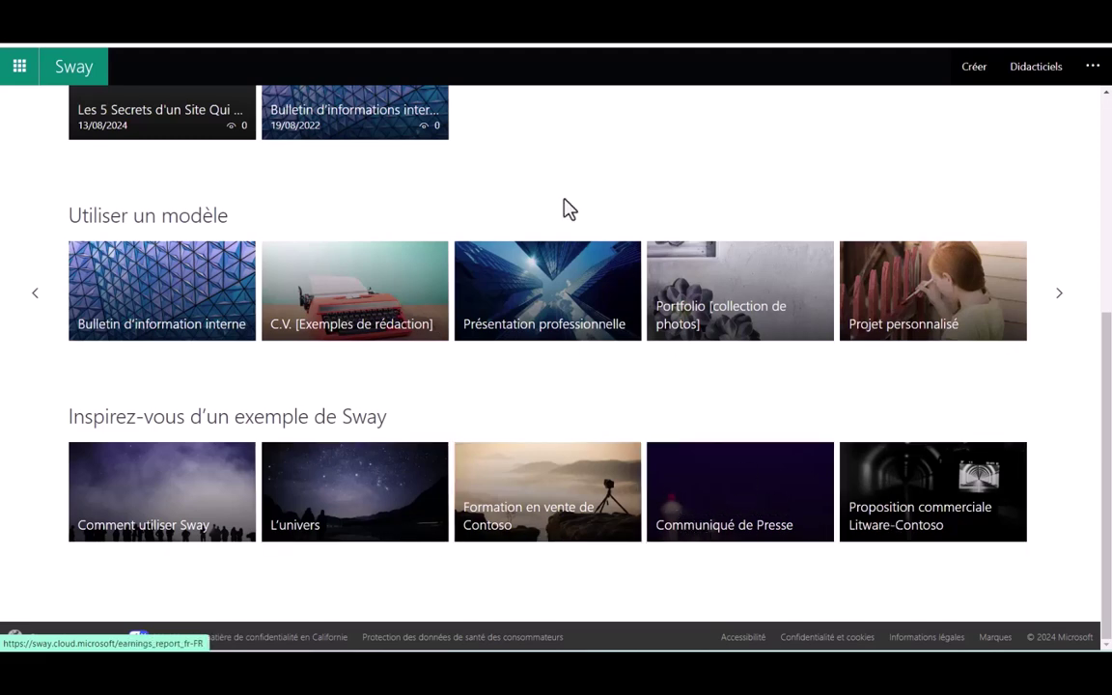
scroll(570, 210, "up", 3)
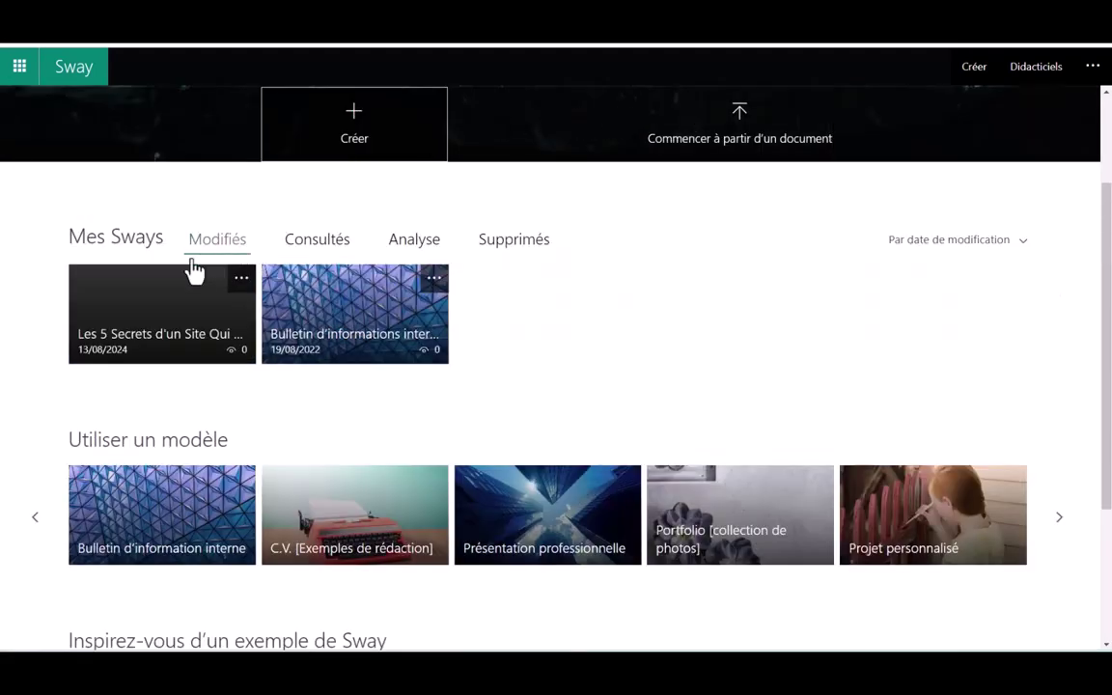
left_click(335, 314)
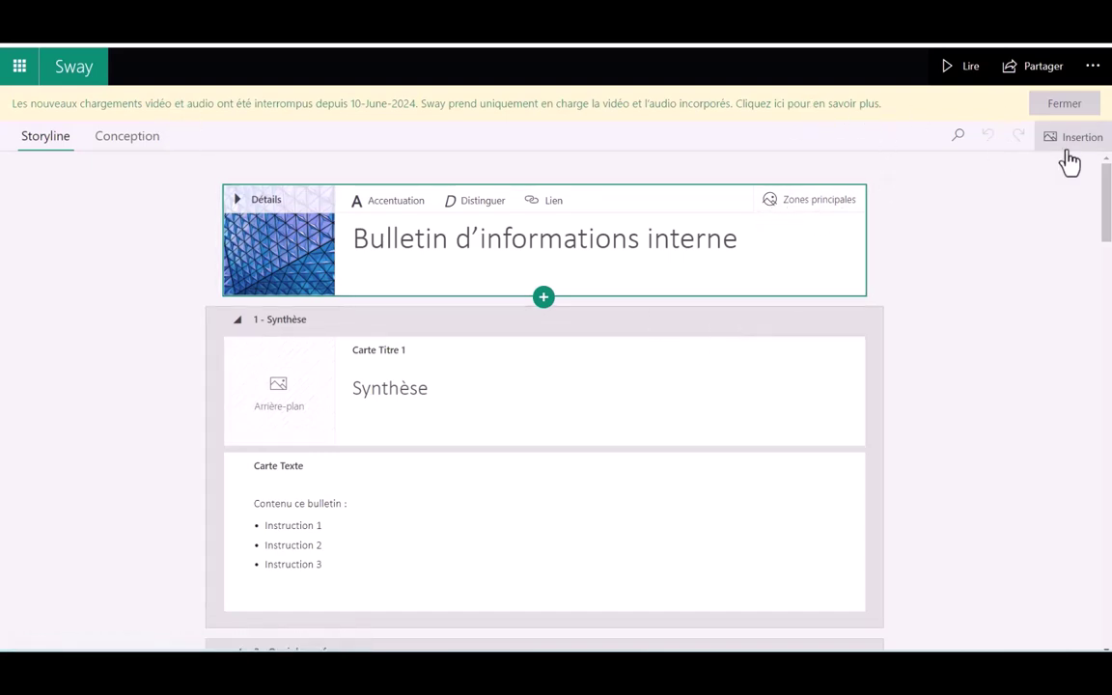
Dismiss the video and audio upload notice and scroll down the newsletter storyline.
left_click(1076, 106)
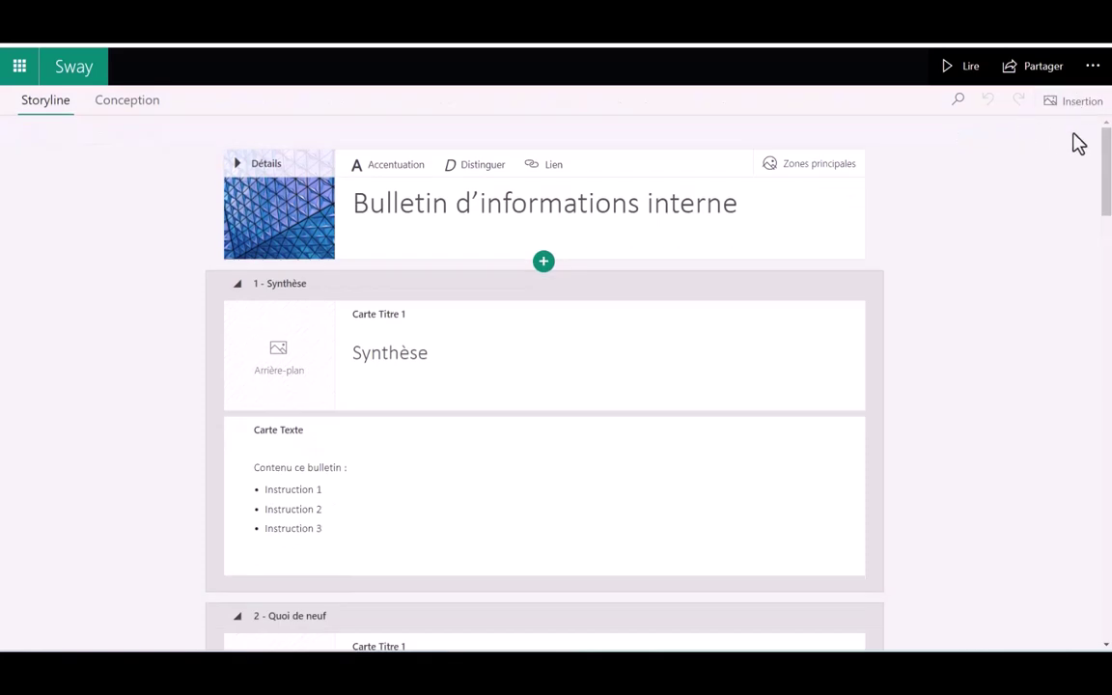
scroll(452, 524, "down", 2)
scroll(442, 509, "down", 3)
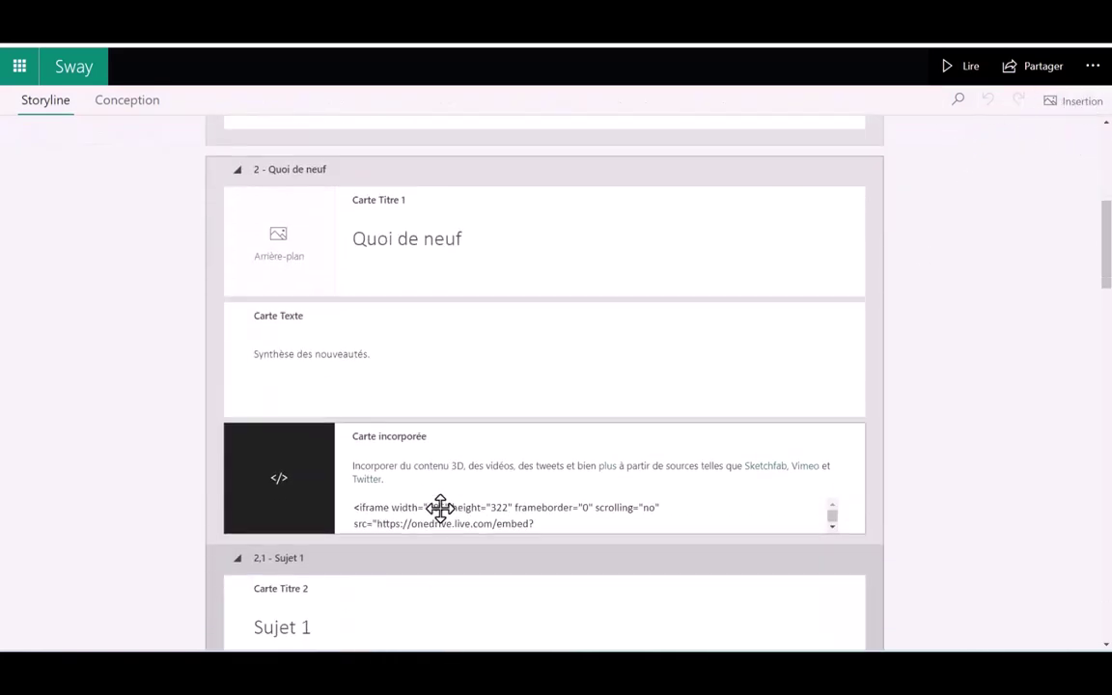
scroll(436, 509, "down", 3)
scroll(436, 509, "down", 3)
scroll(437, 509, "down", 2)
scroll(437, 508, "down", 3)
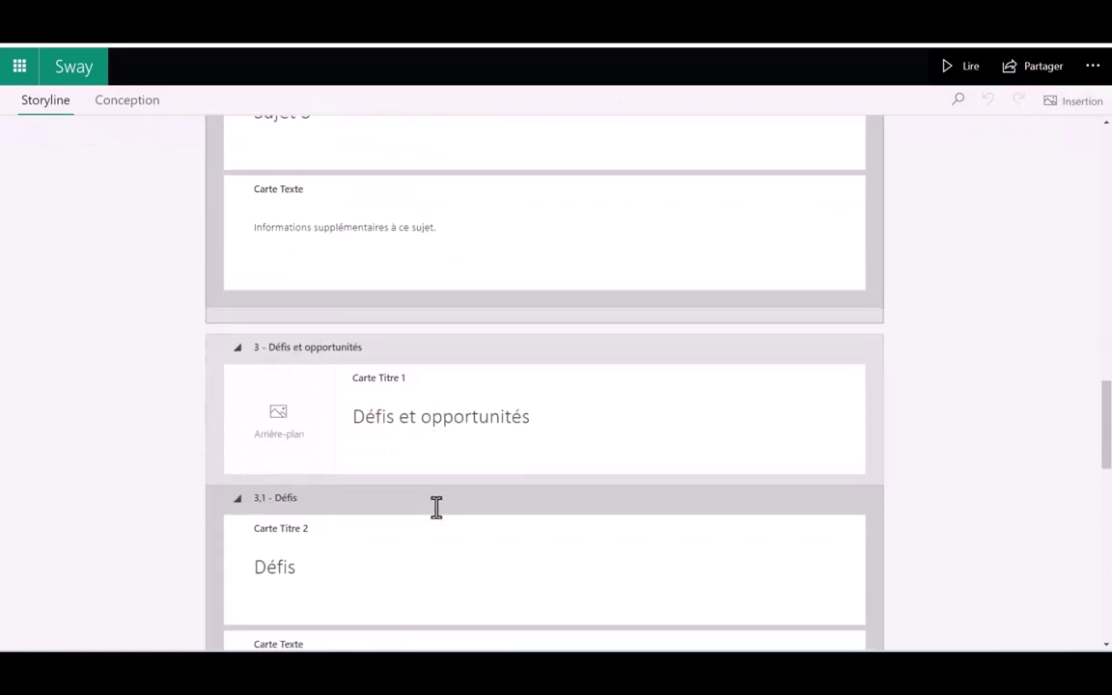
scroll(437, 509, "down", 3)
scroll(436, 508, "down", 1)
Back at the title, emphasise the word 'Bulletin' with Accentuation (Ctrl+I).
scroll(502, 526, "up", 3)
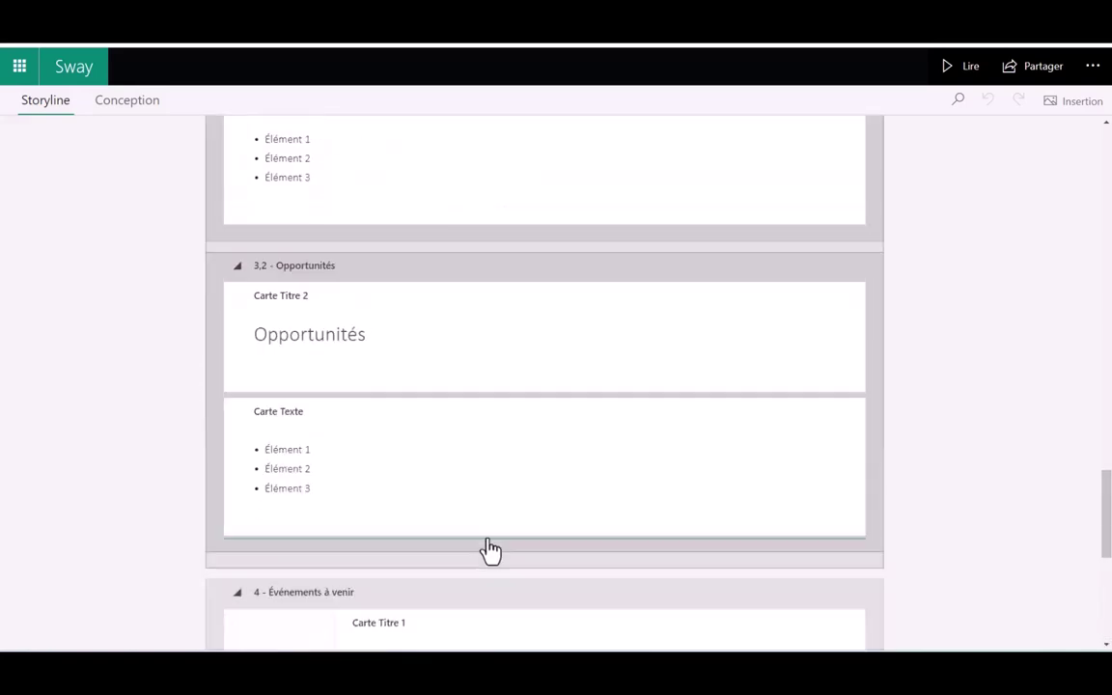
scroll(492, 548, "up", 3)
scroll(485, 560, "up", 3)
scroll(484, 549, "up", 3)
scroll(489, 541, "up", 3)
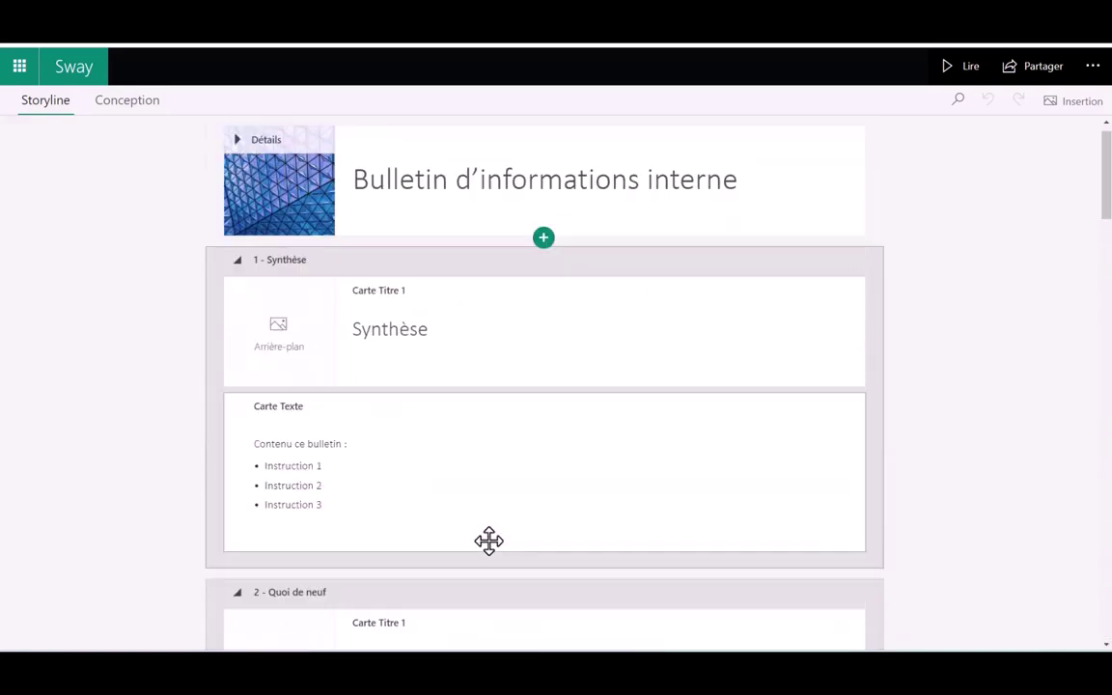
scroll(527, 523, "up", 1)
double_click(399, 202)
key("ctrl+i")
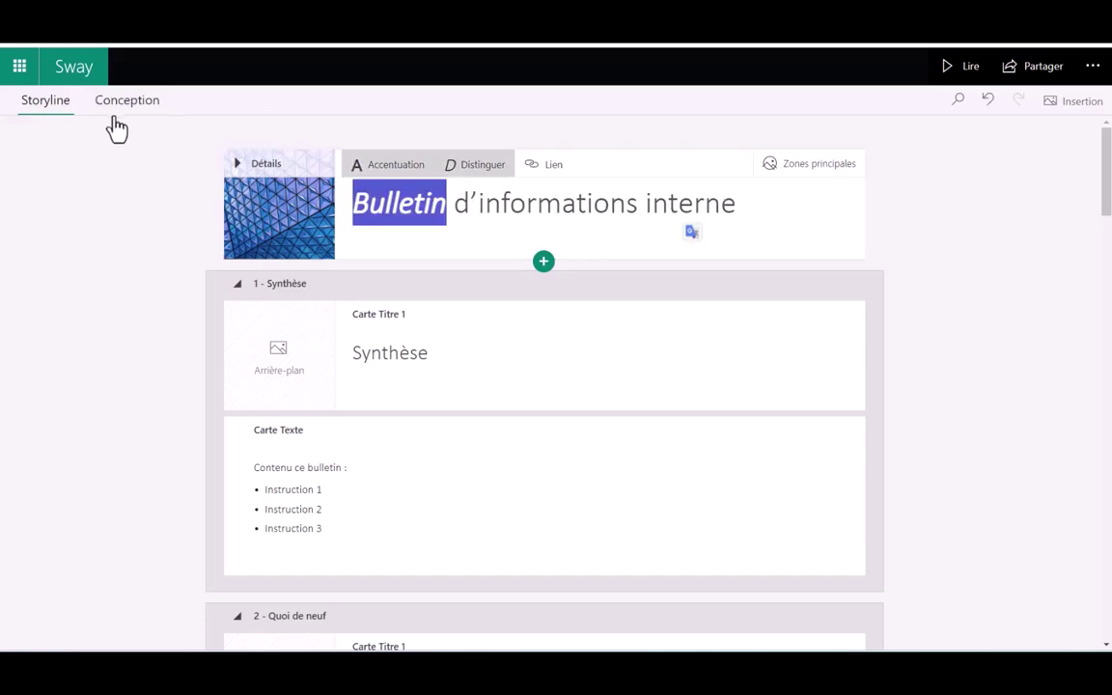
Preview the newsletter's layout in the Conception view, then return to Storyline.
left_click(126, 107)
scroll(739, 434, "down", 5)
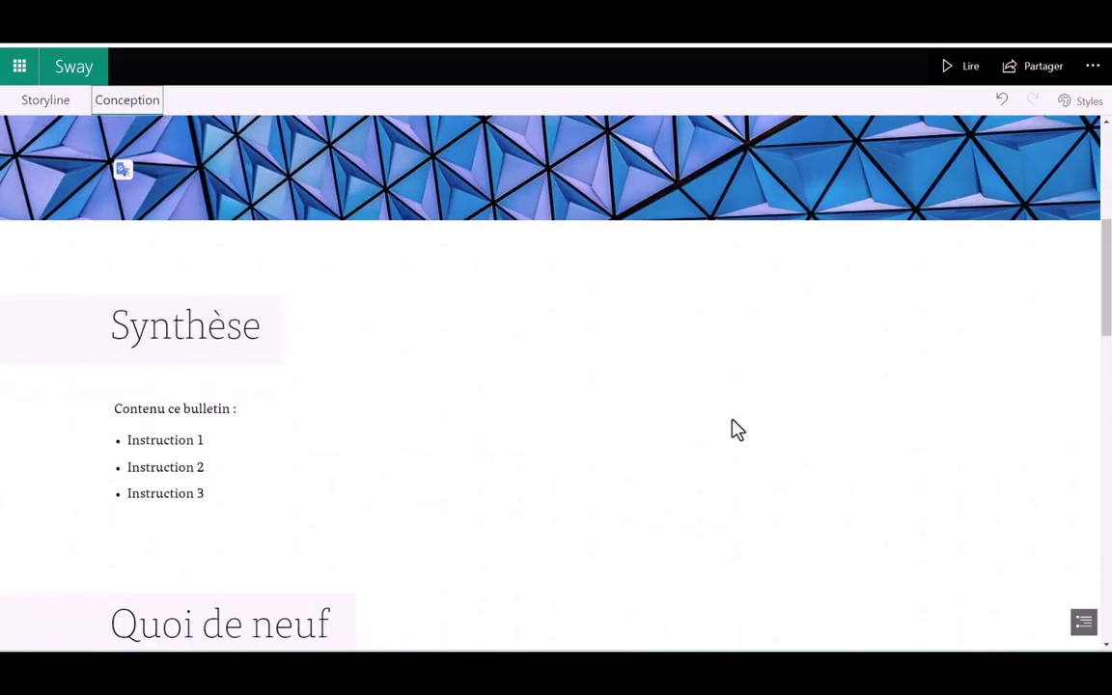
scroll(734, 428, "down", 3)
scroll(675, 425, "down", 3)
scroll(627, 415, "down", 4)
scroll(599, 408, "down", 4)
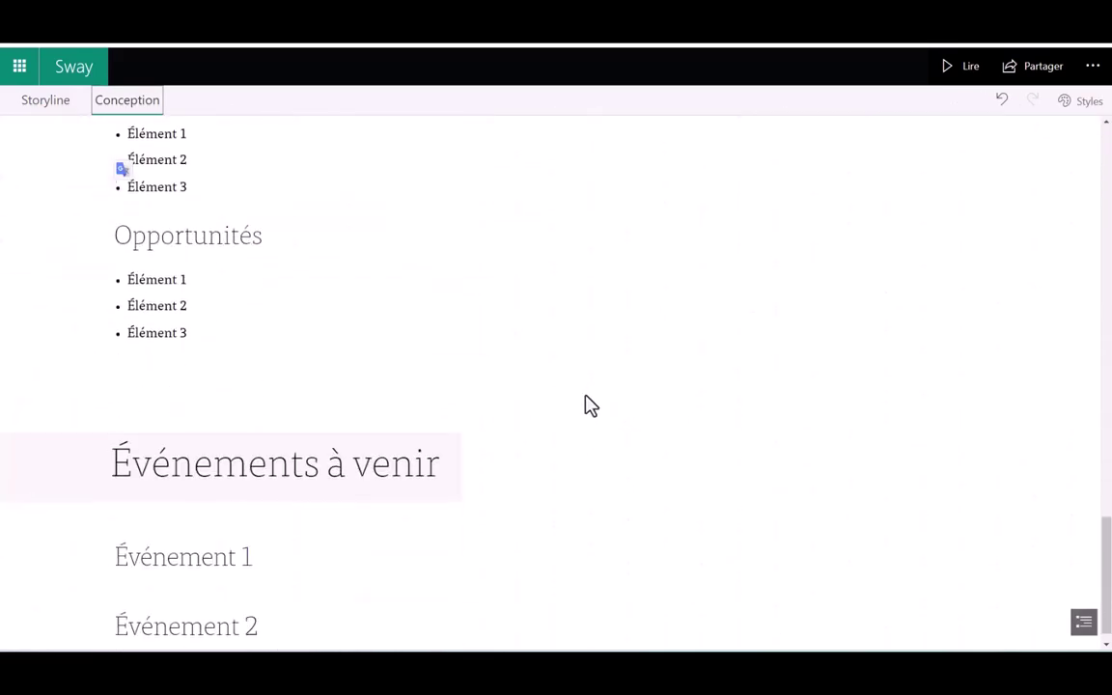
scroll(541, 425, "up", 1)
scroll(482, 415, "up", 10)
scroll(579, 377, "up", 5)
scroll(695, 371, "up", 5)
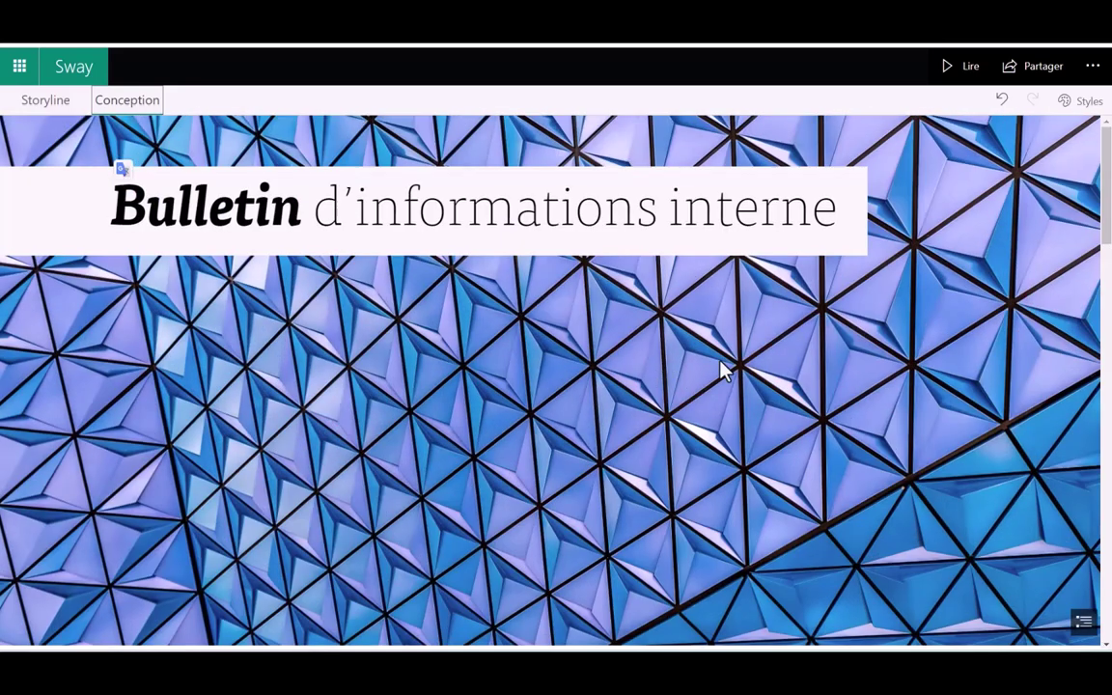
left_click(45, 102)
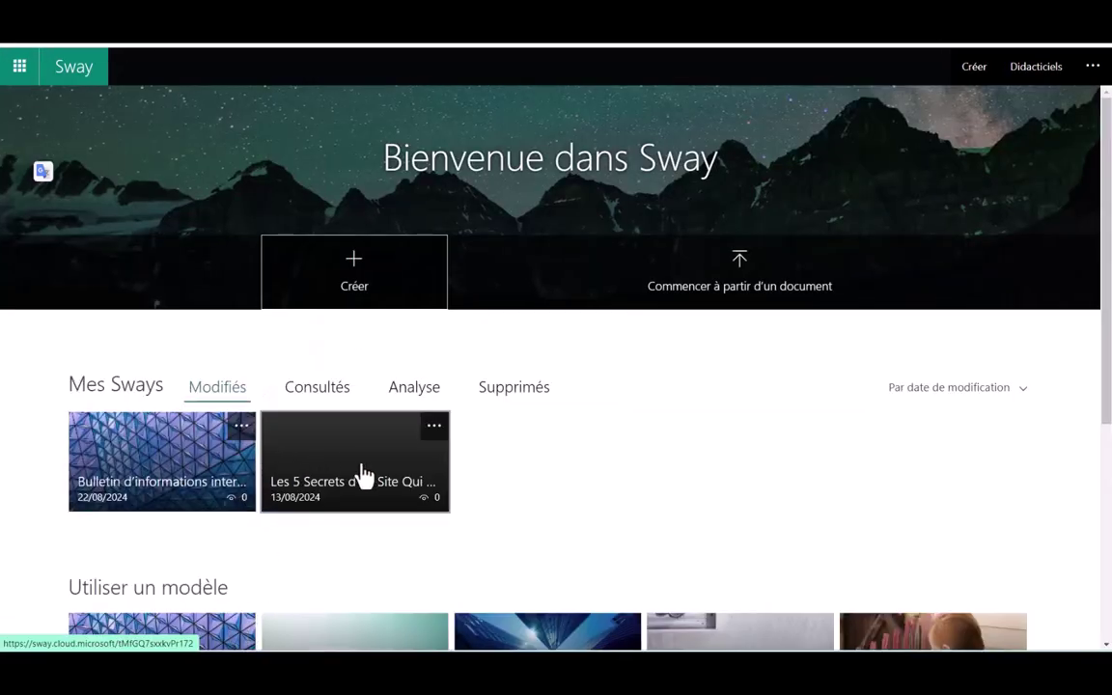
Open the 'Les 5 Secrets d'un Site Qui Rapporte' Sway and click into its introductory text card.
left_click(356, 469)
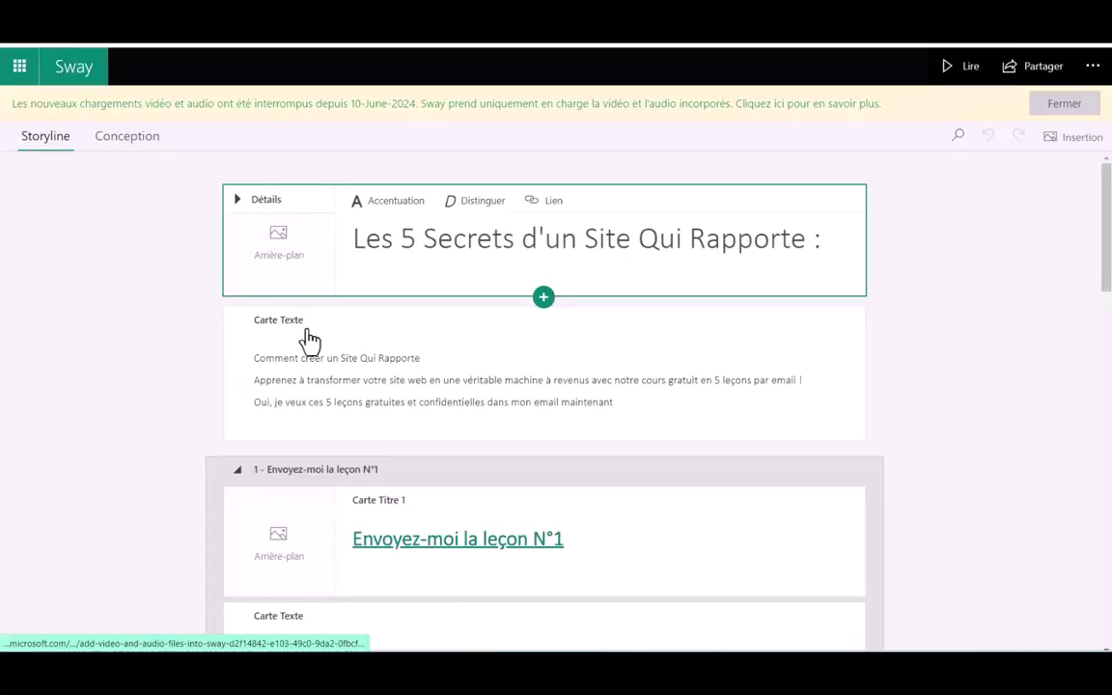
left_click(307, 342)
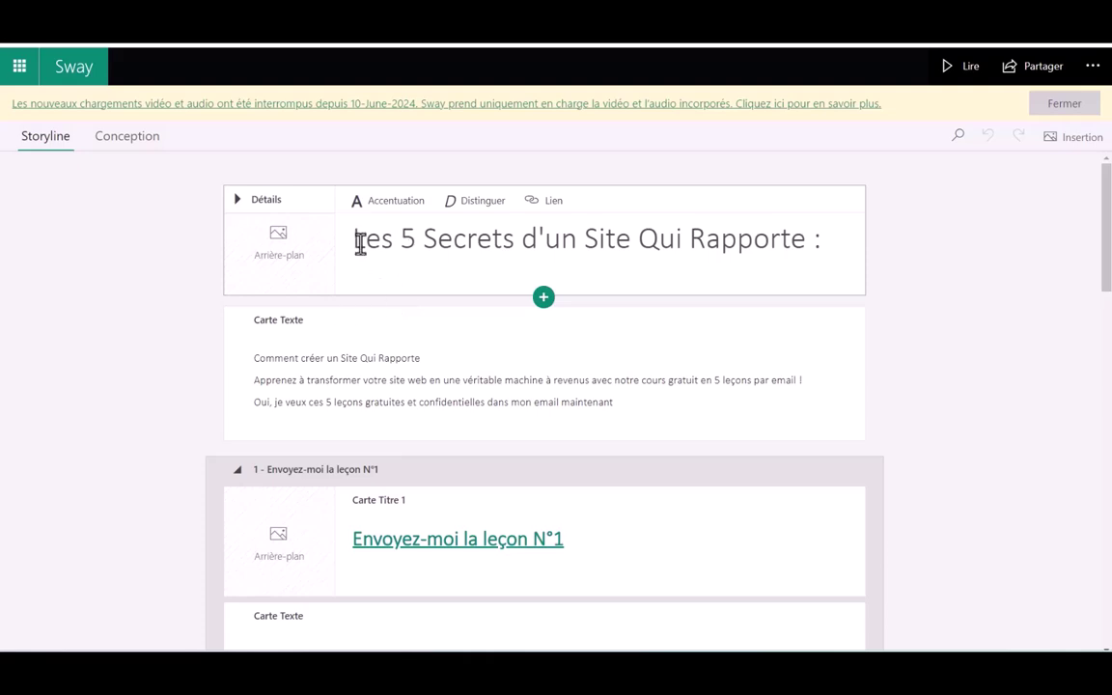
left_click(460, 355)
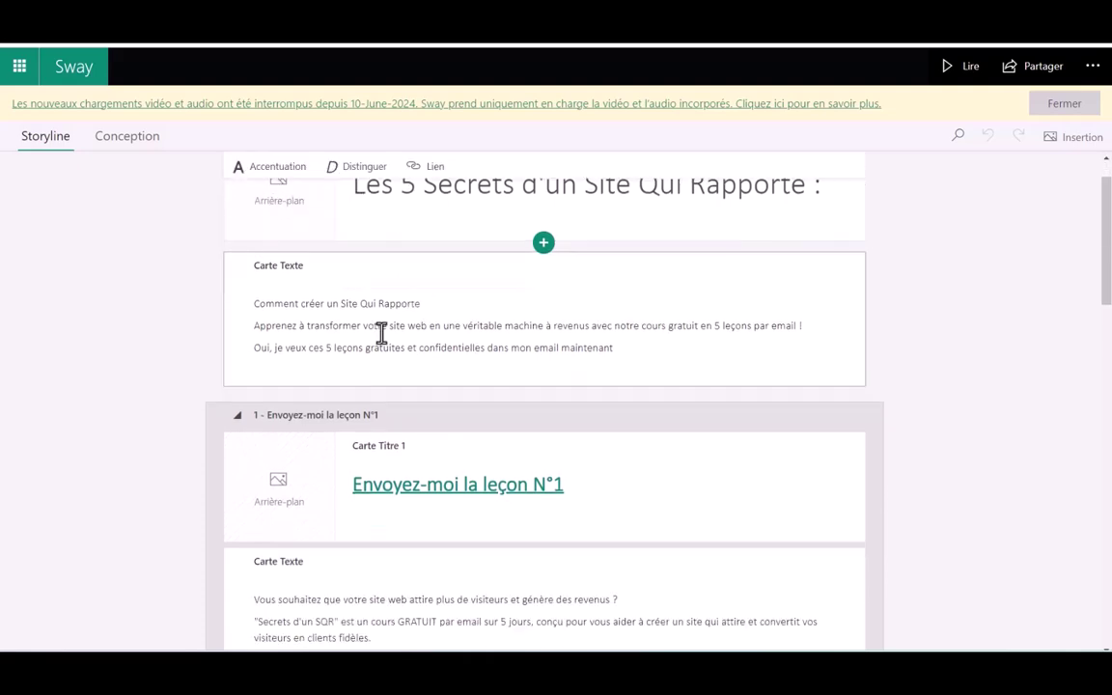
scroll(536, 390, "down", 2)
scroll(537, 390, "down", 4)
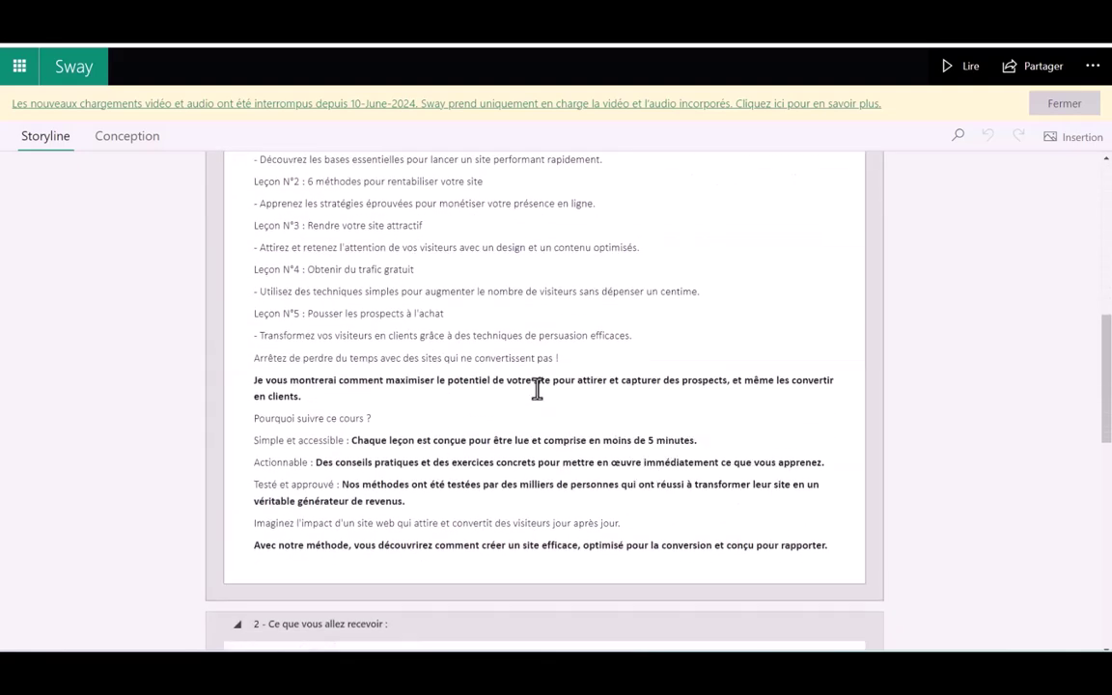
scroll(537, 389, "down", 2)
scroll(537, 389, "down", 2)
scroll(537, 389, "down", 1)
scroll(537, 389, "down", 2)
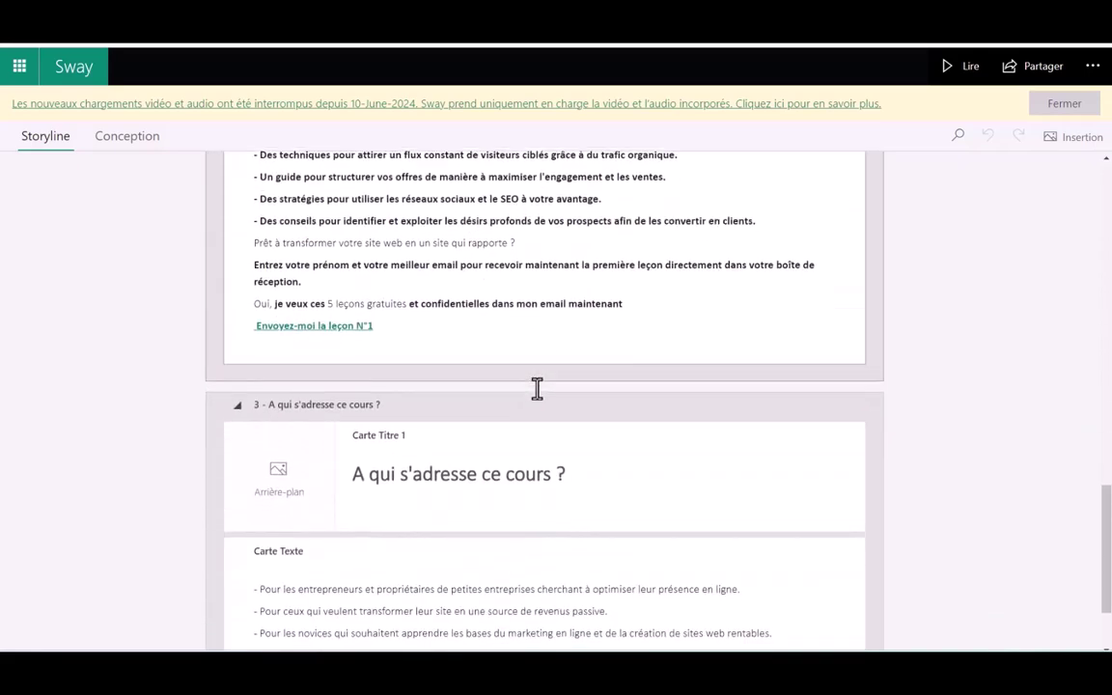
scroll(537, 389, "down", 1)
Check the link on the 'Envoyez-moi la leçon N°1' heading, then select the title card.
scroll(456, 491, "up", 5)
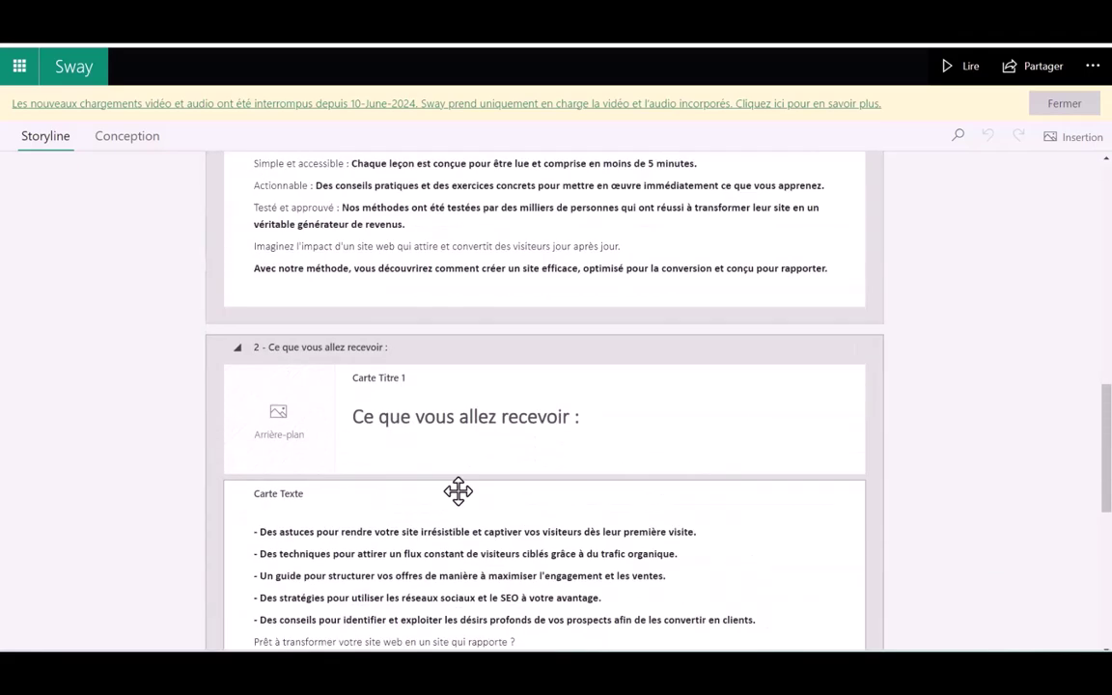
scroll(457, 491, "up", 5)
scroll(456, 491, "up", 6)
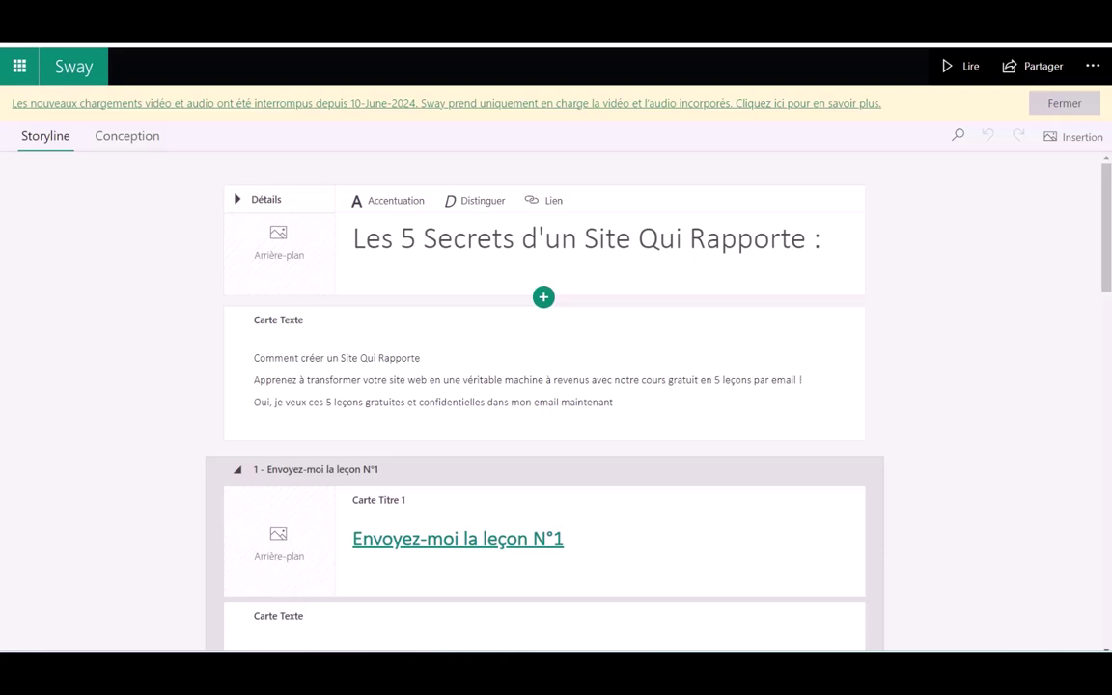
double_click(373, 239)
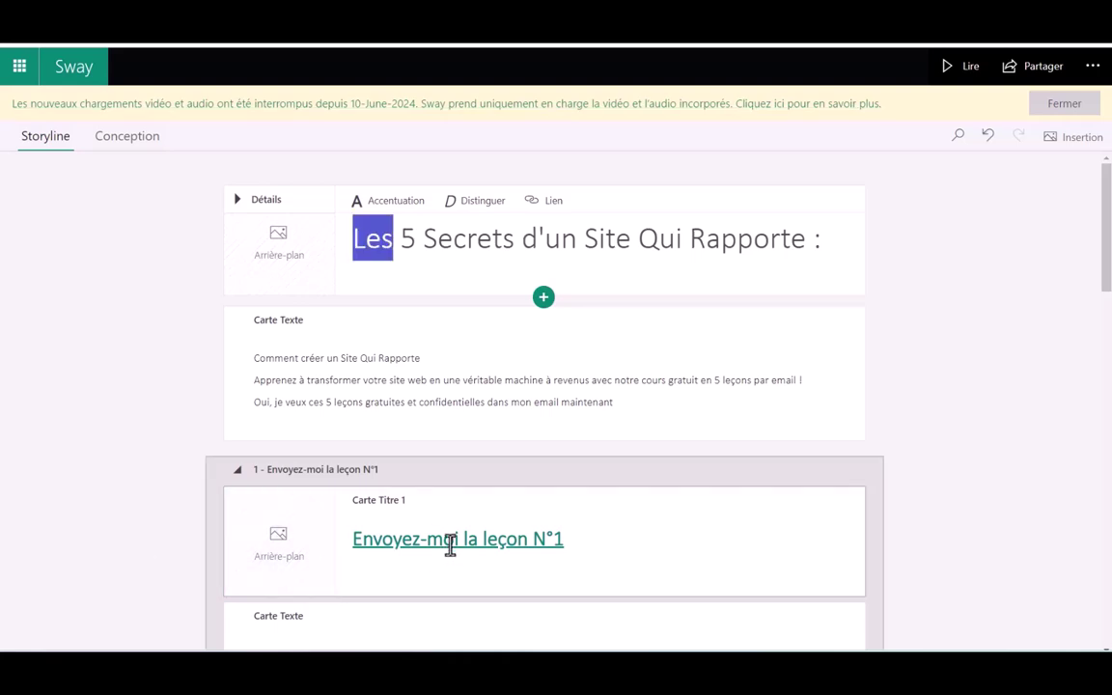
left_click(452, 542)
left_click(543, 504)
left_click(687, 431)
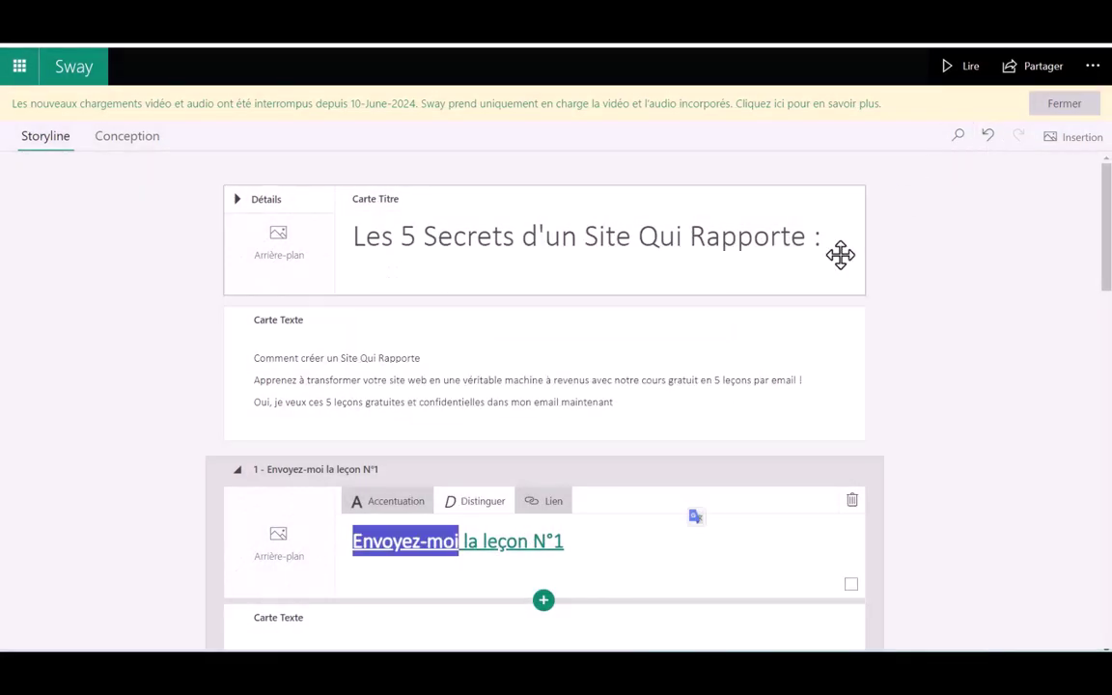
scroll(496, 509, "down", 1)
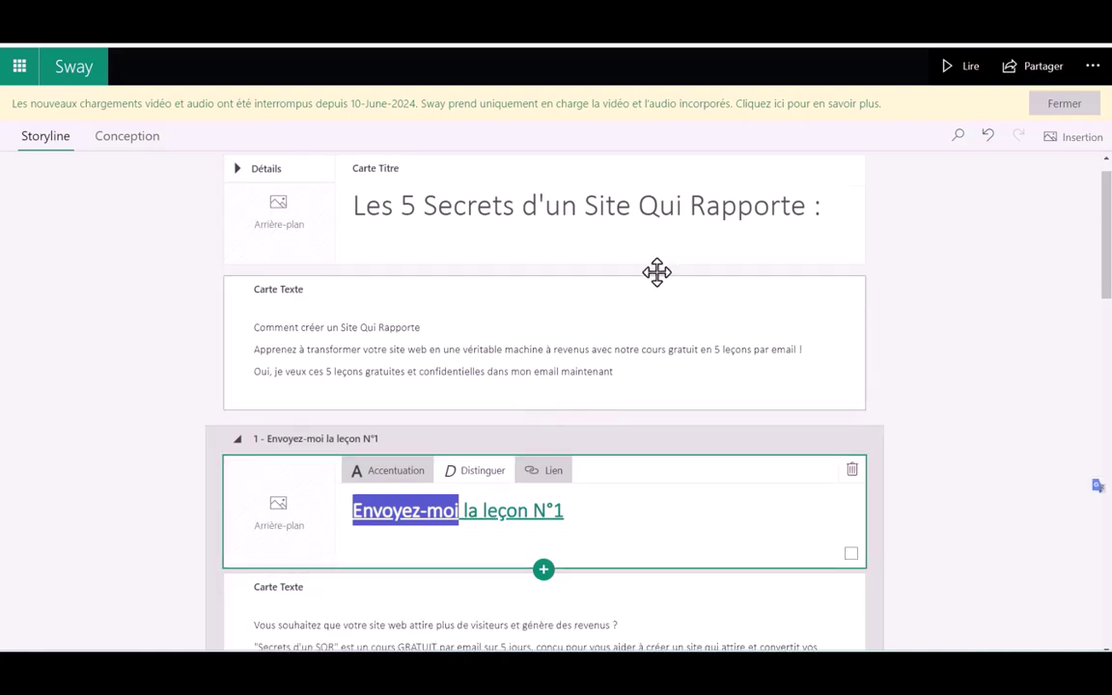
left_click(543, 232)
left_click(114, 145)
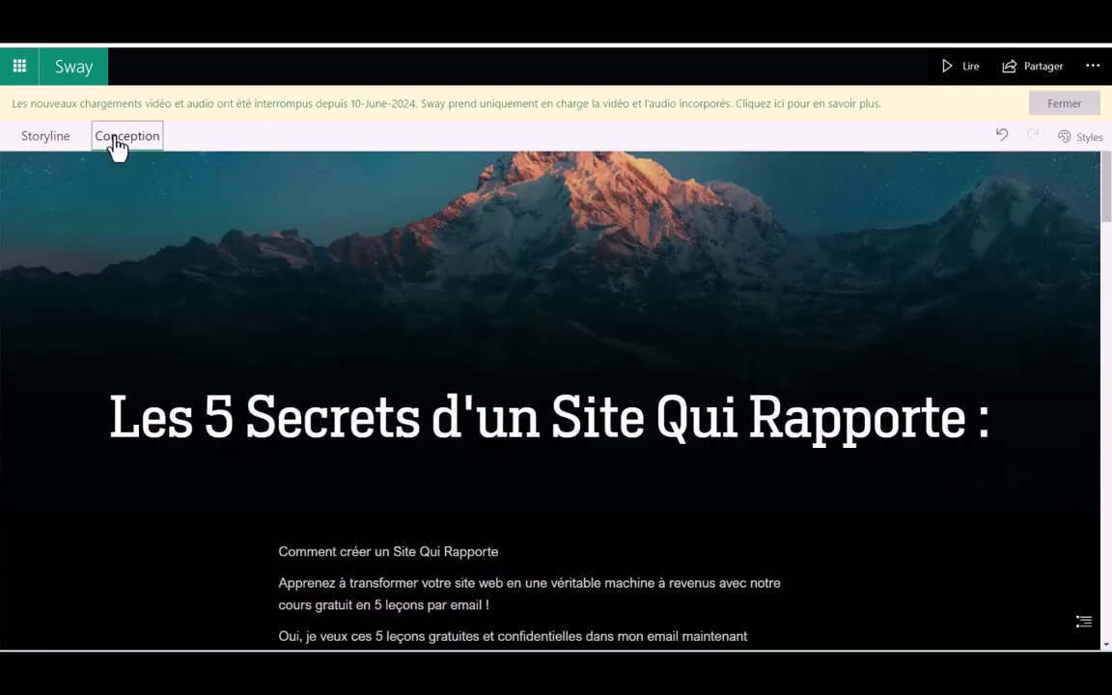
scroll(482, 367, "down", 1)
scroll(482, 367, "down", 2)
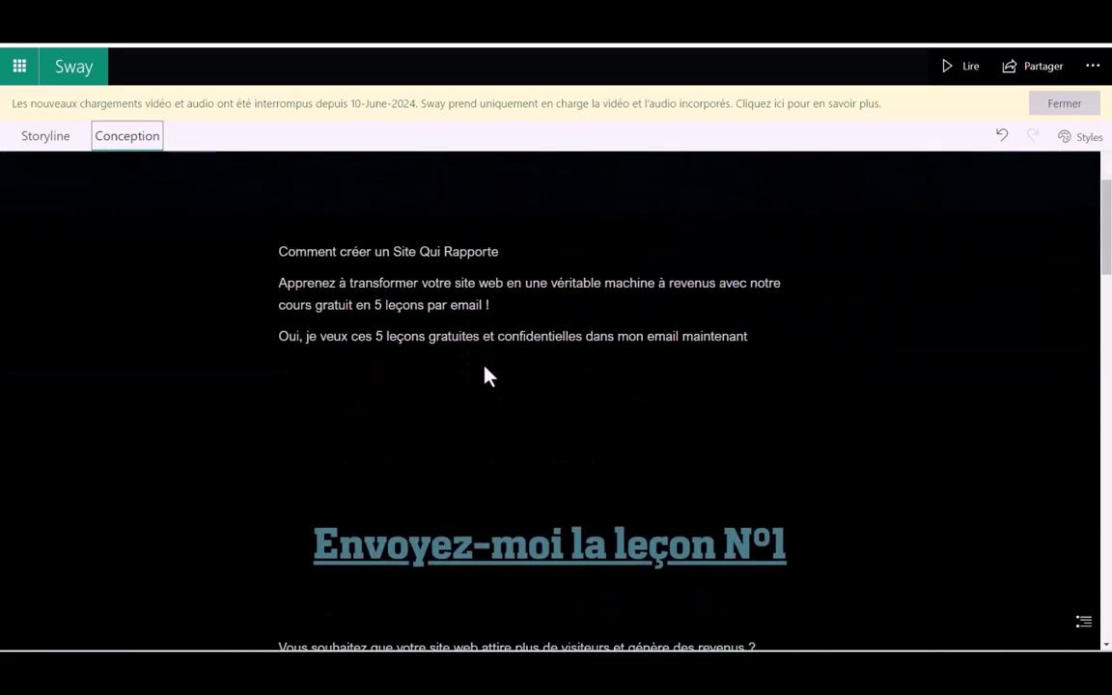
scroll(483, 367, "down", 2)
scroll(485, 365, "down", 2)
scroll(485, 373, "down", 3)
scroll(486, 373, "down", 2)
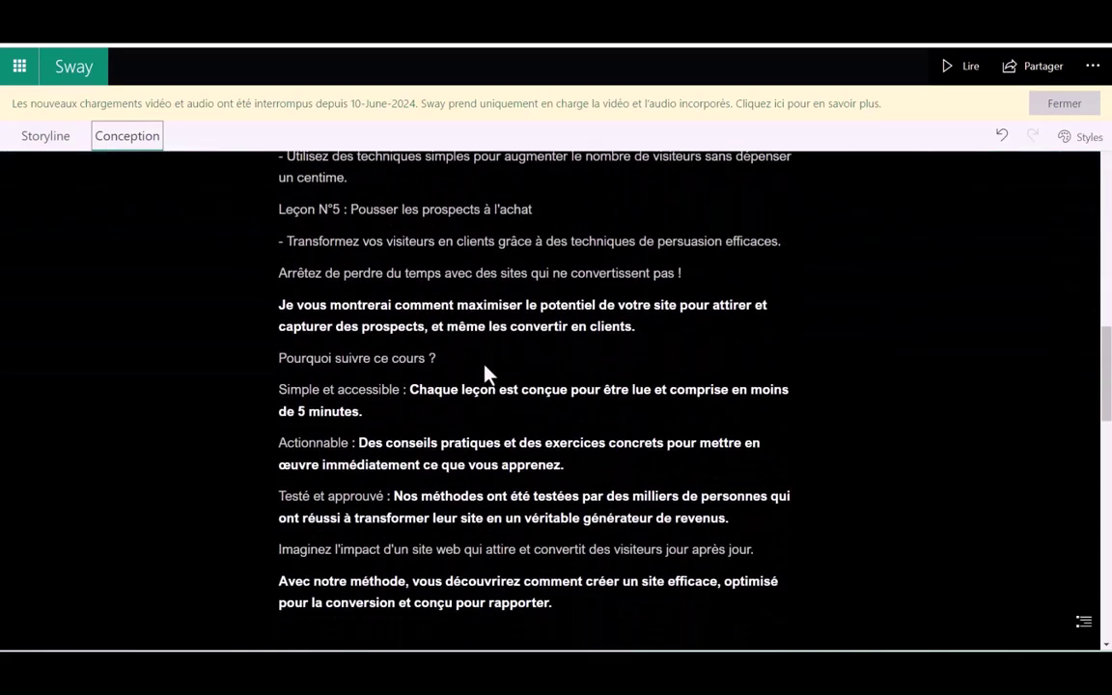
scroll(486, 374, "down", 1)
scroll(485, 374, "down", 2)
scroll(486, 372, "down", 3)
scroll(484, 365, "down", 2)
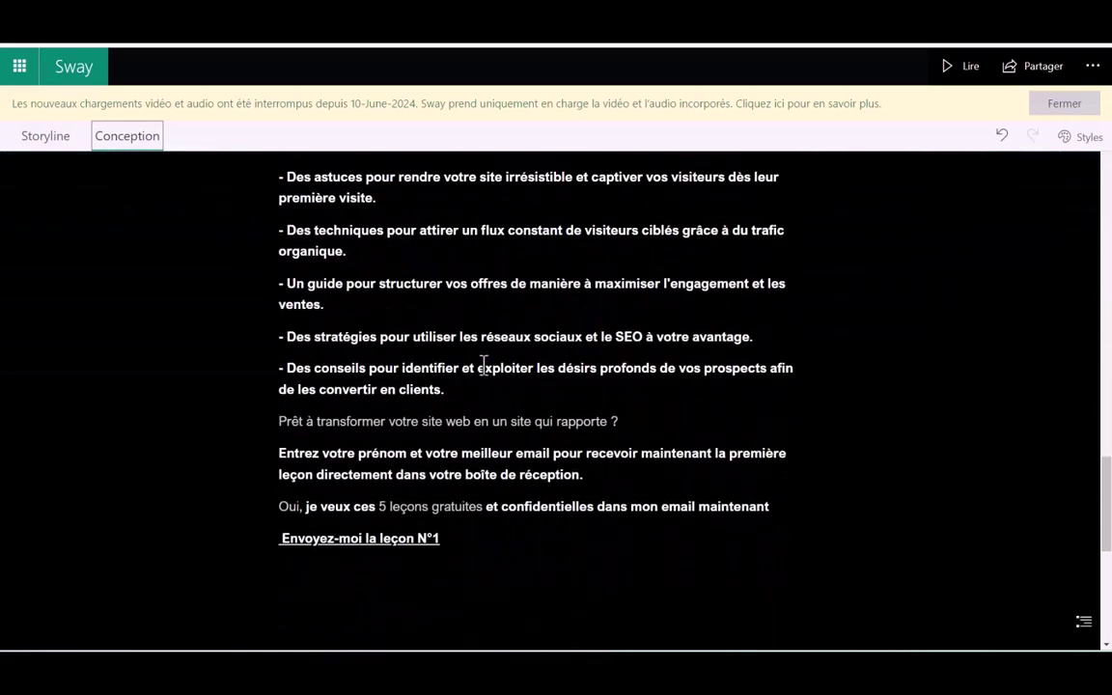
scroll(484, 365, "down", 2)
scroll(484, 365, "down", 3)
scroll(484, 365, "down", 1)
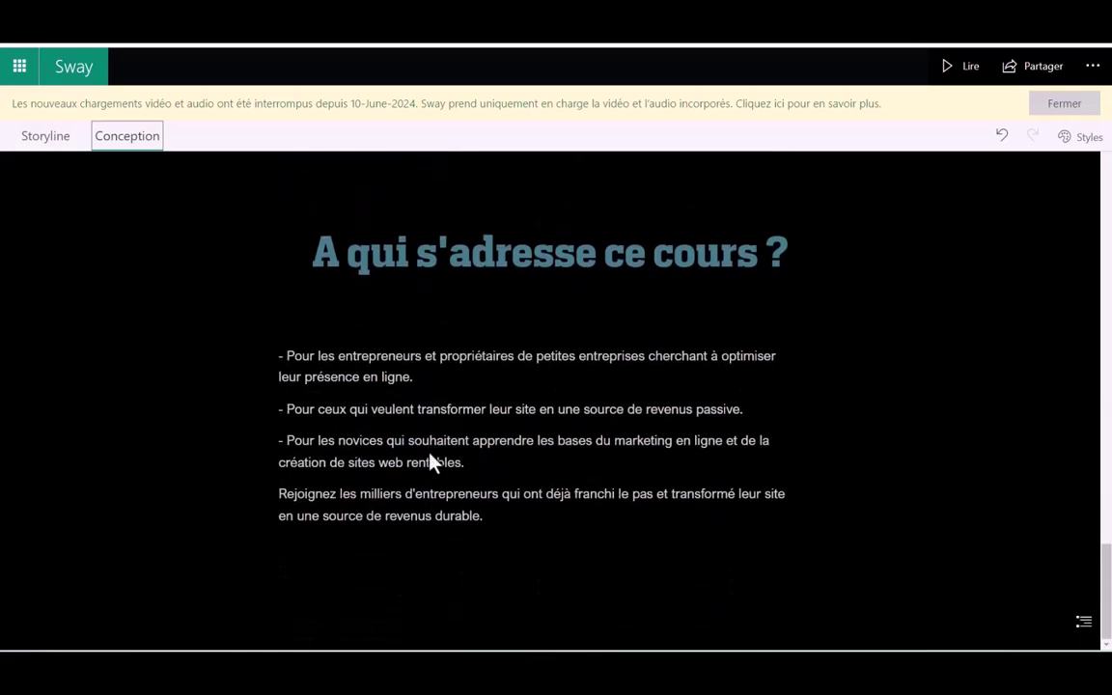
scroll(405, 444, "up", 5)
scroll(333, 408, "up", 5)
scroll(289, 396, "up", 5)
scroll(145, 309, "up", 2)
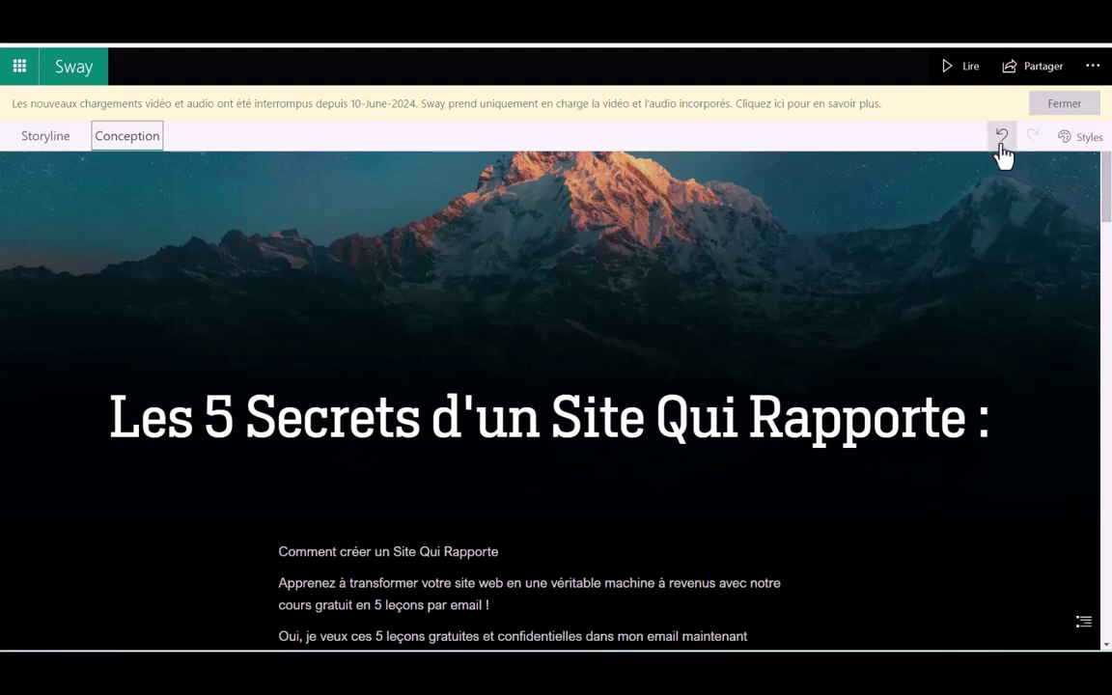
Play the Sway with Lire and scroll through the presentation.
left_click(955, 76)
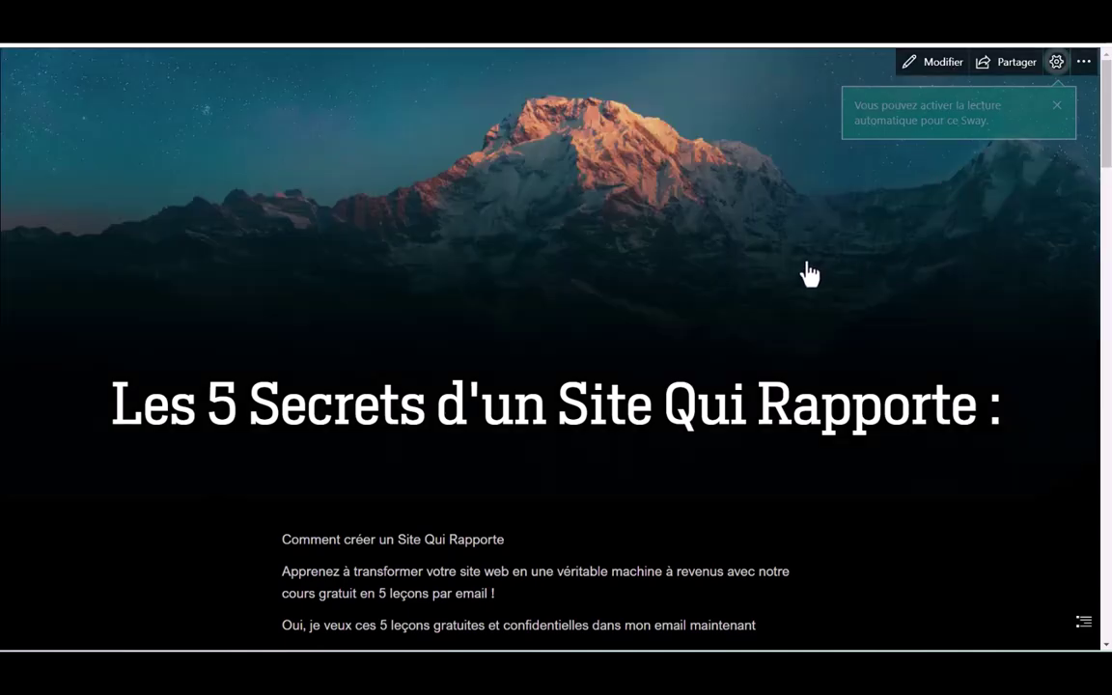
scroll(809, 273, "down", 3)
scroll(809, 273, "down", 2)
scroll(809, 273, "down", 3)
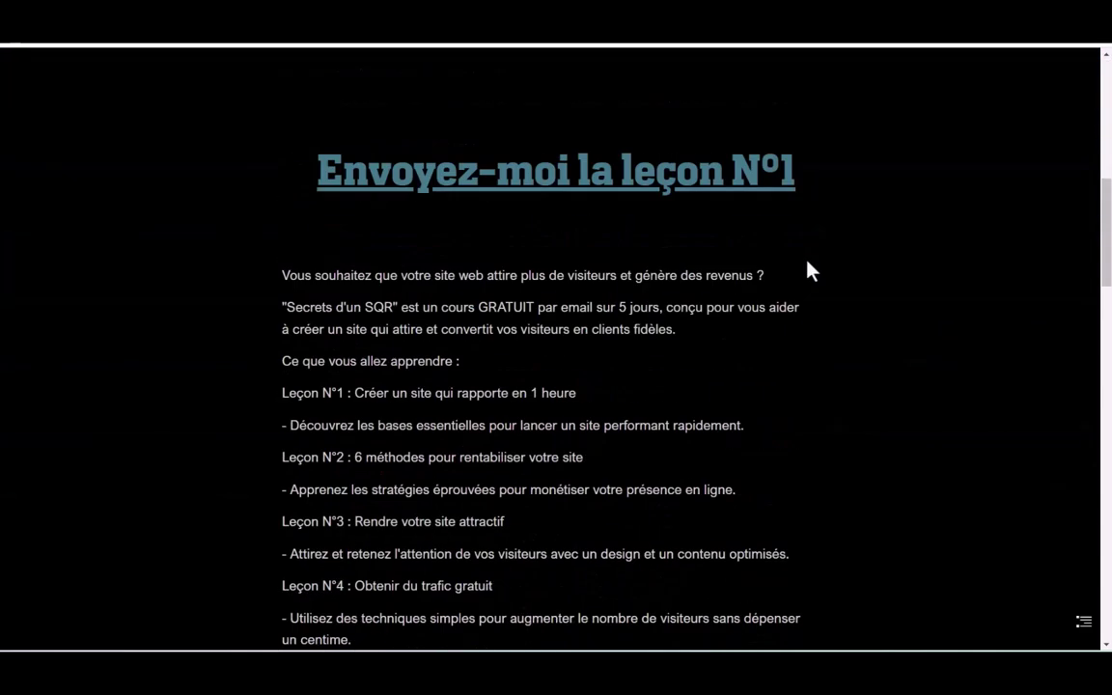
scroll(809, 273, "down", 3)
scroll(809, 271, "down", 4)
scroll(809, 272, "down", 3)
scroll(809, 271, "down", 3)
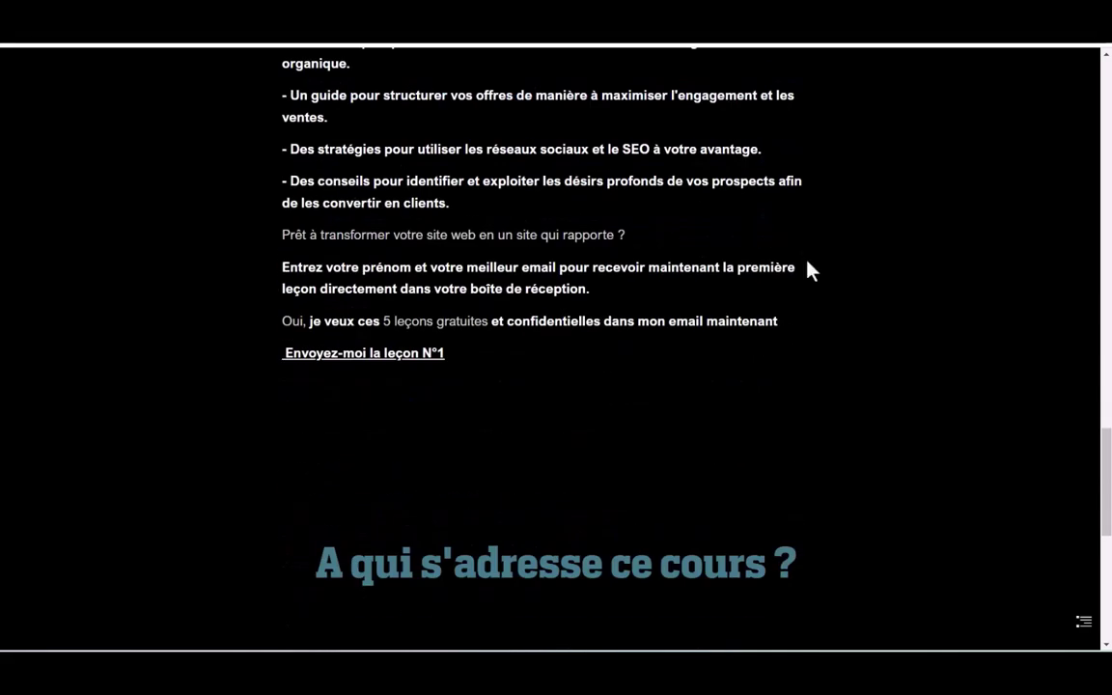
scroll(809, 271, "down", 2)
scroll(809, 271, "down", 3)
Switch the reading layout to horizontal columns under Modifier la disposition.
scroll(809, 271, "up", 5)
scroll(899, 154, "up", 6)
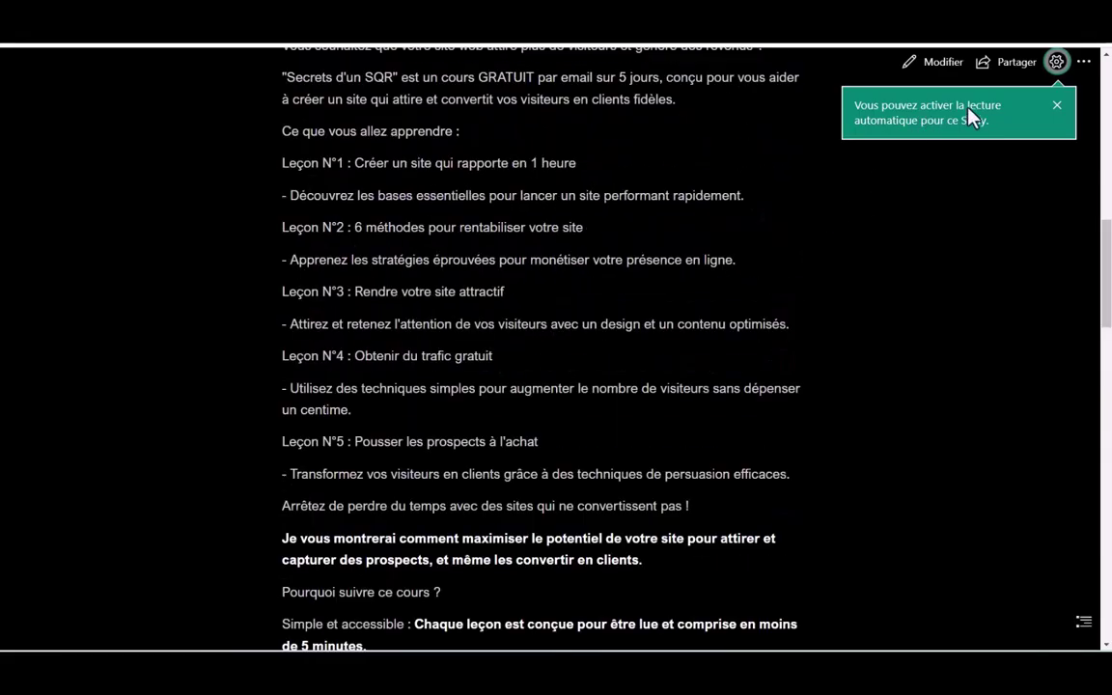
left_click(1057, 62)
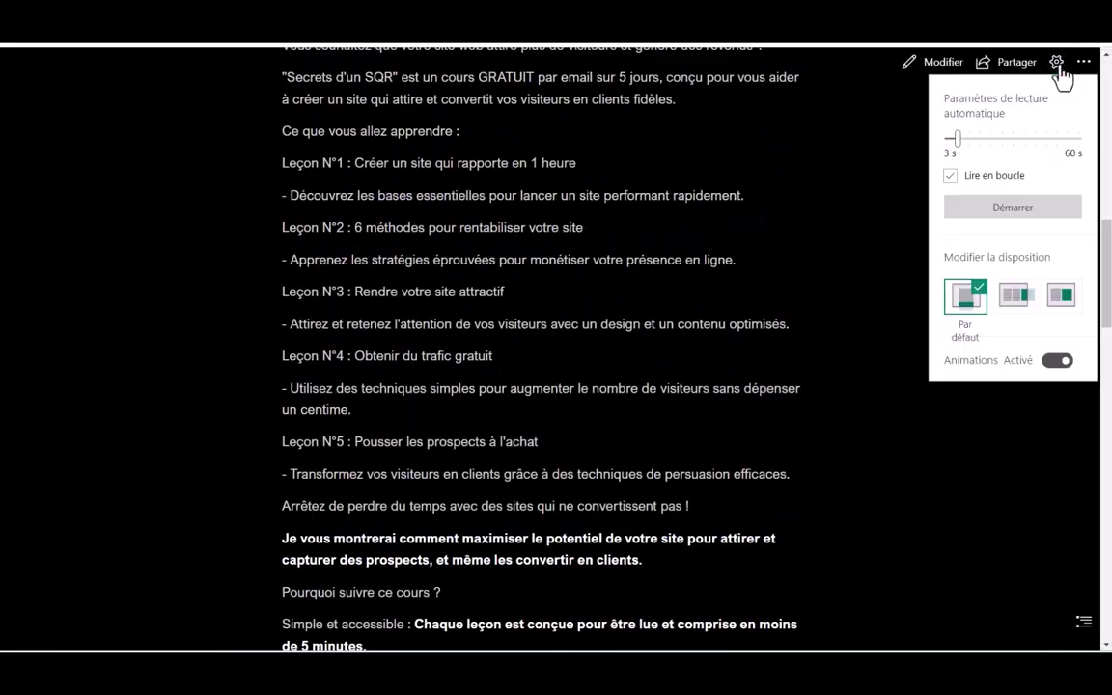
mouse_move(954, 140)
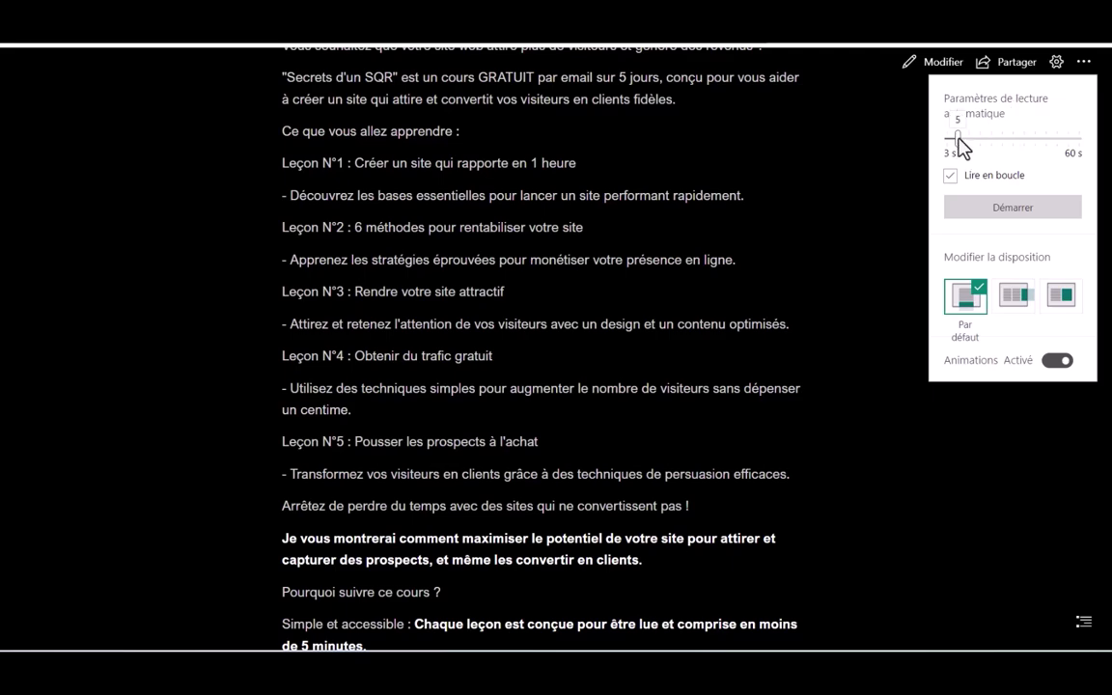
left_click(1013, 295)
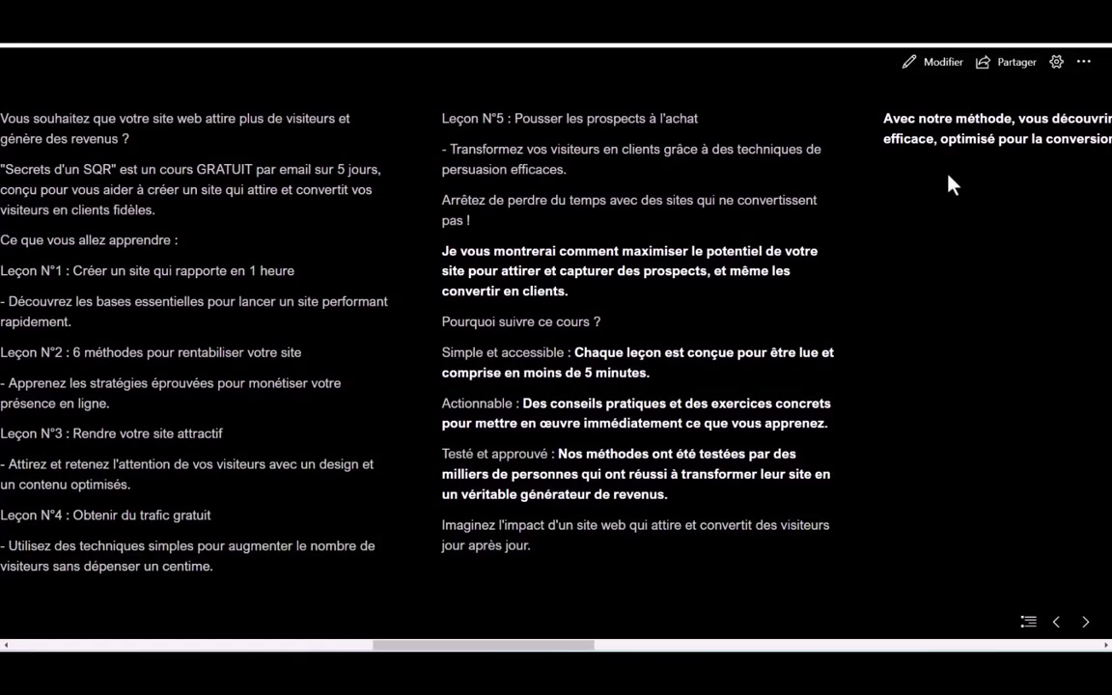
Copy the Sway's share link from the Partager pane.
left_click(1003, 73)
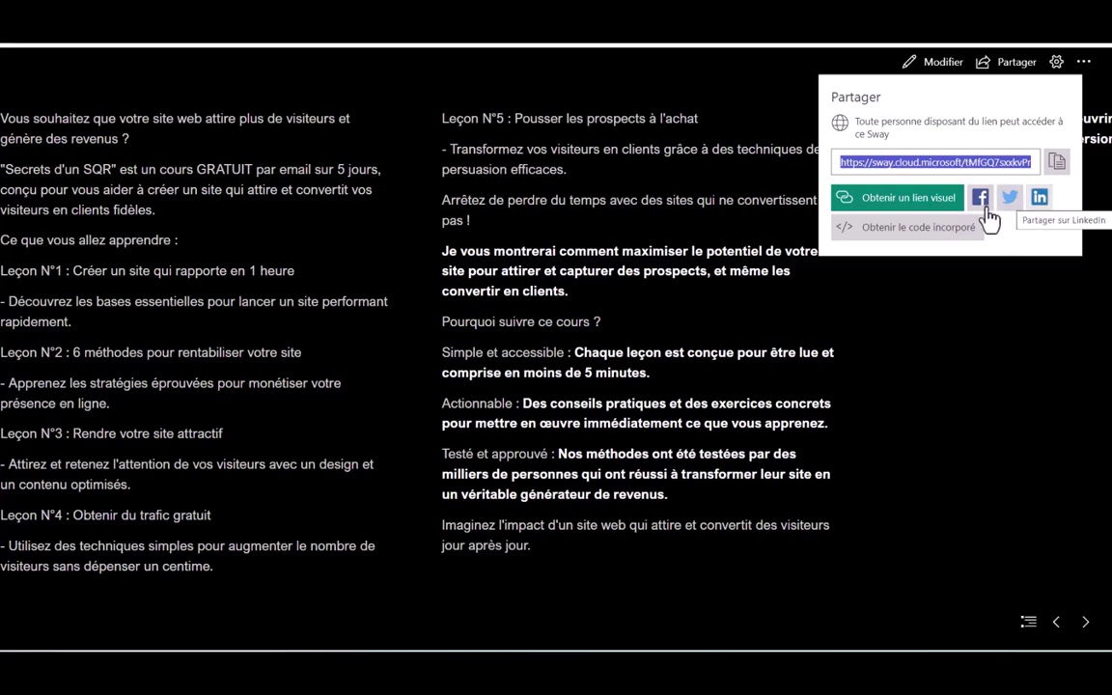
left_click(1058, 170)
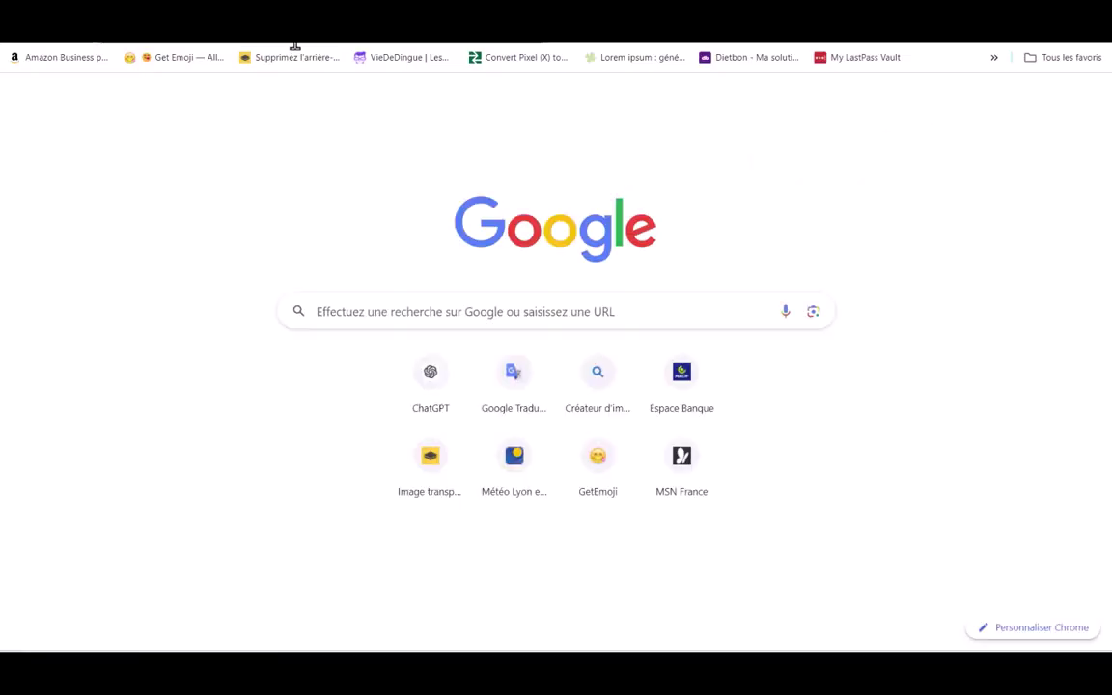
Paste and open the copied share link to view the published Sway.
right_click(171, 42)
left_click(178, 179)
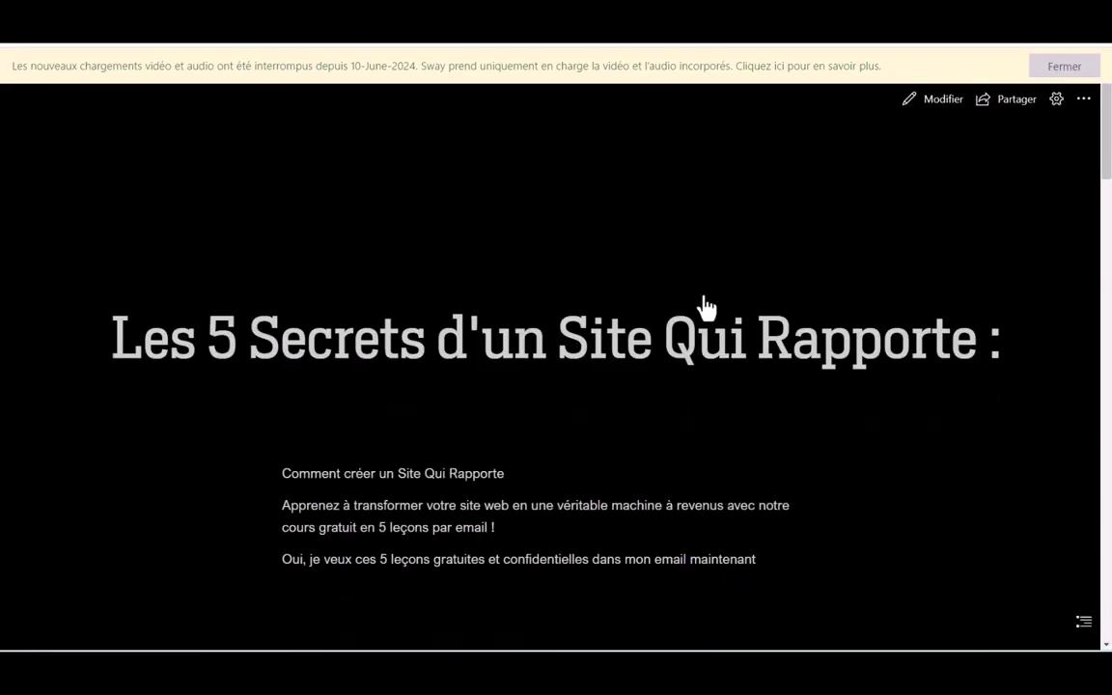
scroll(704, 305, "down", 3)
scroll(704, 305, "down", 2)
scroll(704, 305, "down", 4)
scroll(704, 305, "down", 3)
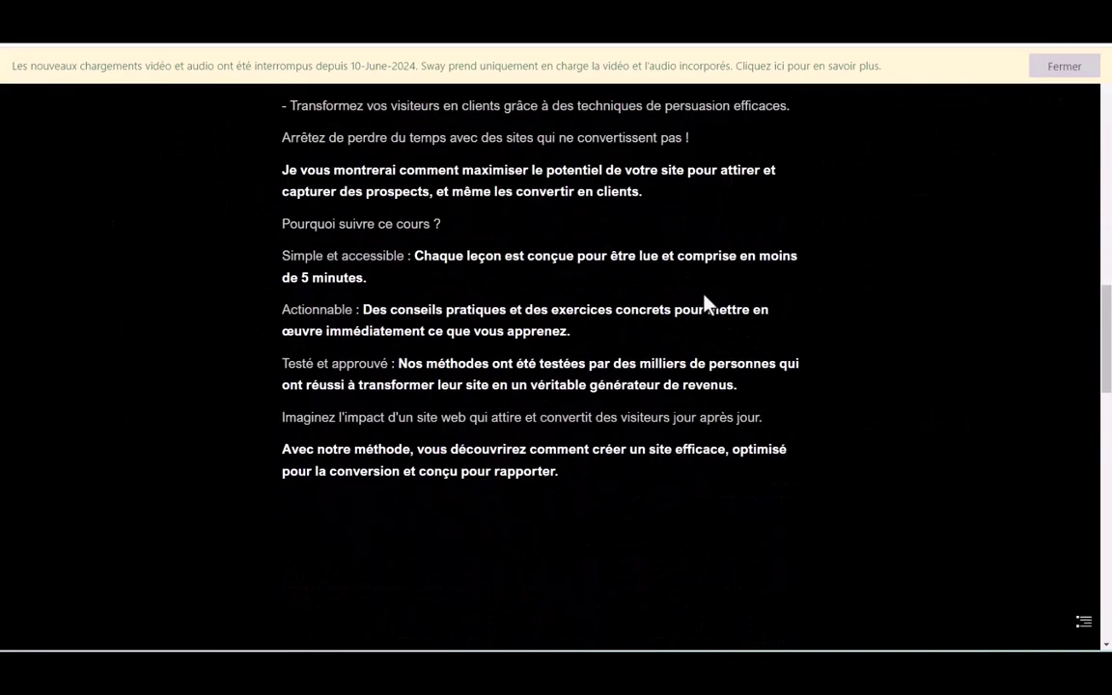
scroll(706, 305, "down", 4)
scroll(709, 303, "down", 3)
scroll(715, 302, "down", 3)
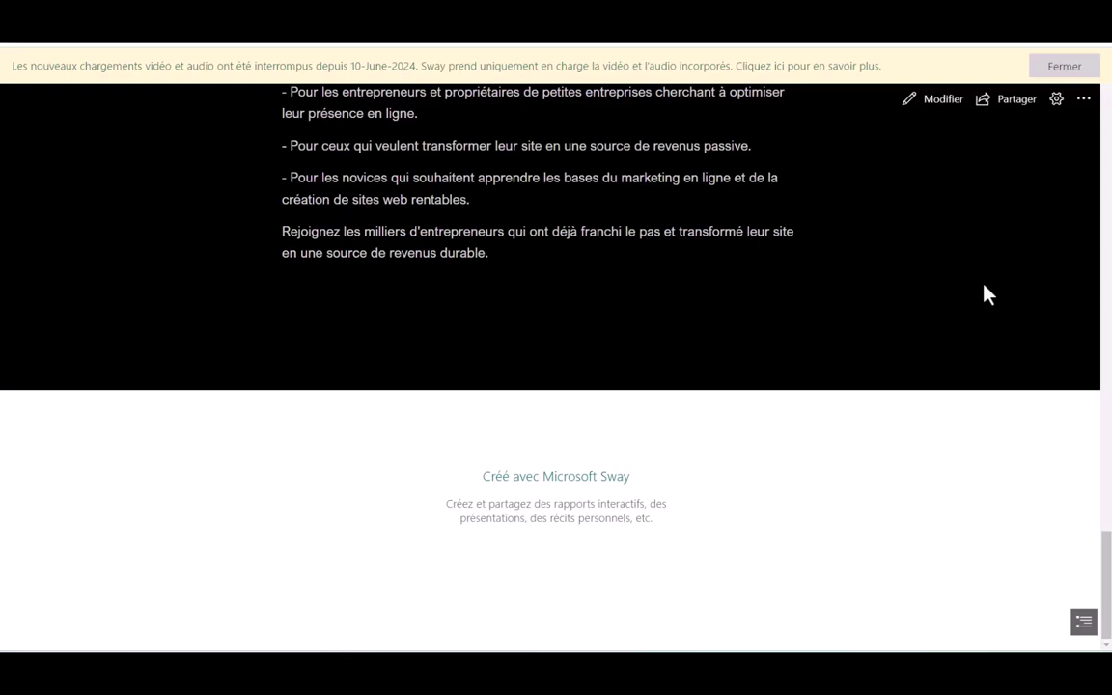
scroll(1098, 159, "up", 6)
scroll(1098, 159, "up", 5)
scroll(1099, 159, "up", 4)
scroll(1065, 75, "up", 4)
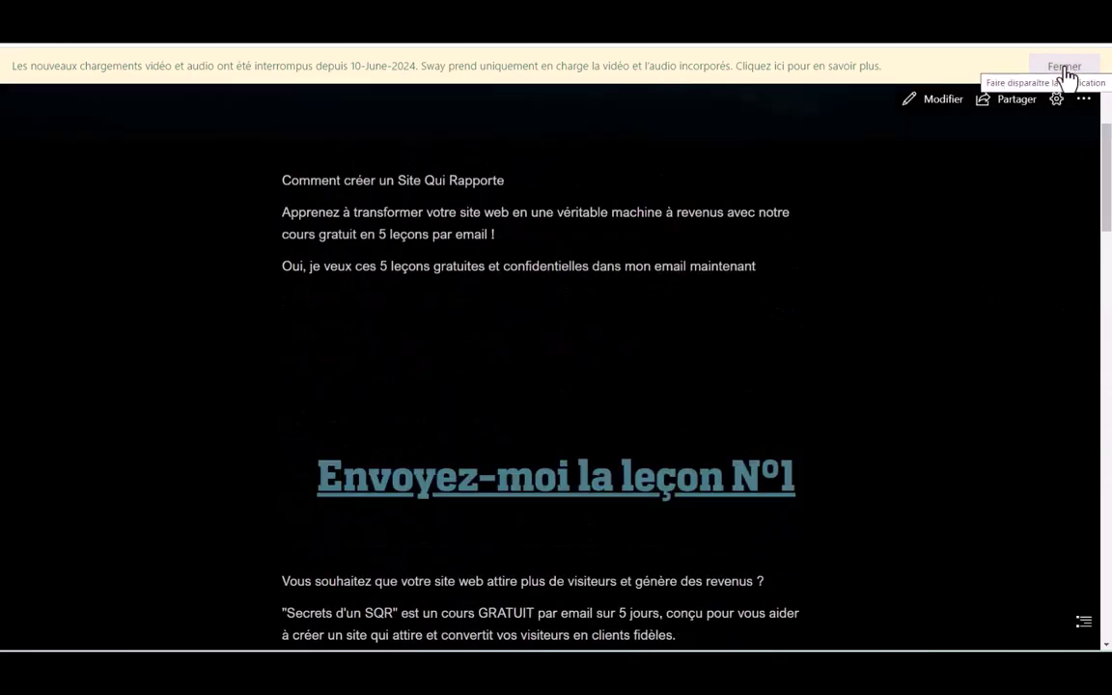
Dismiss the video upload notice and launch Forms from the Microsoft 365 apps.
left_click(1065, 67)
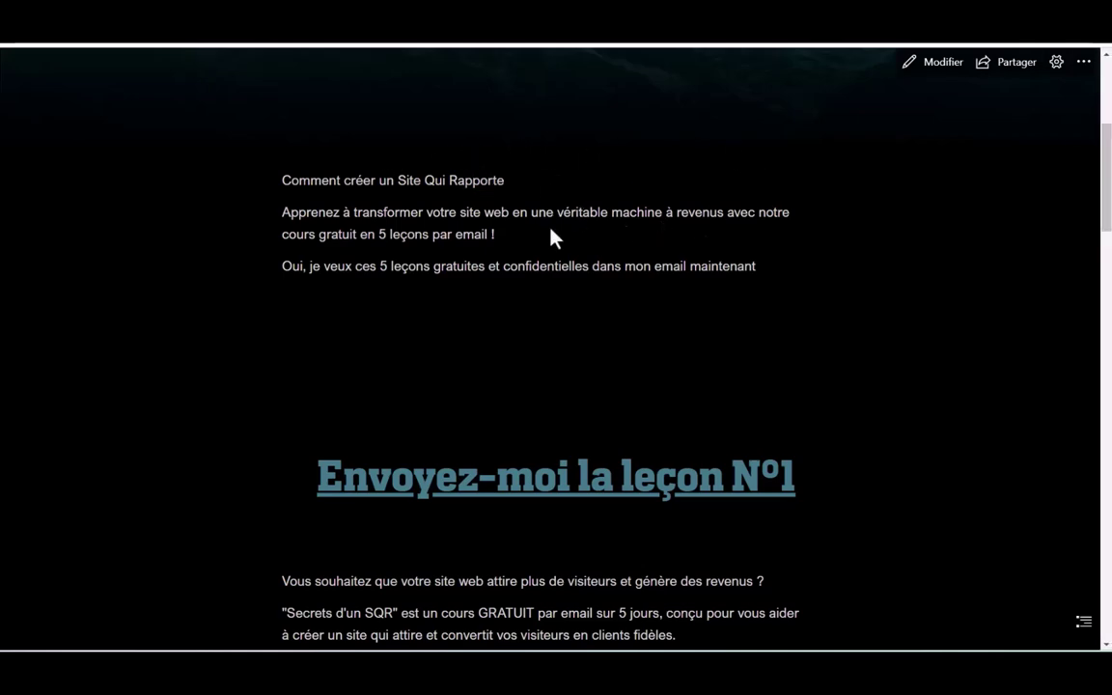
scroll(555, 238, "down", 3)
scroll(367, 360, "down", 2)
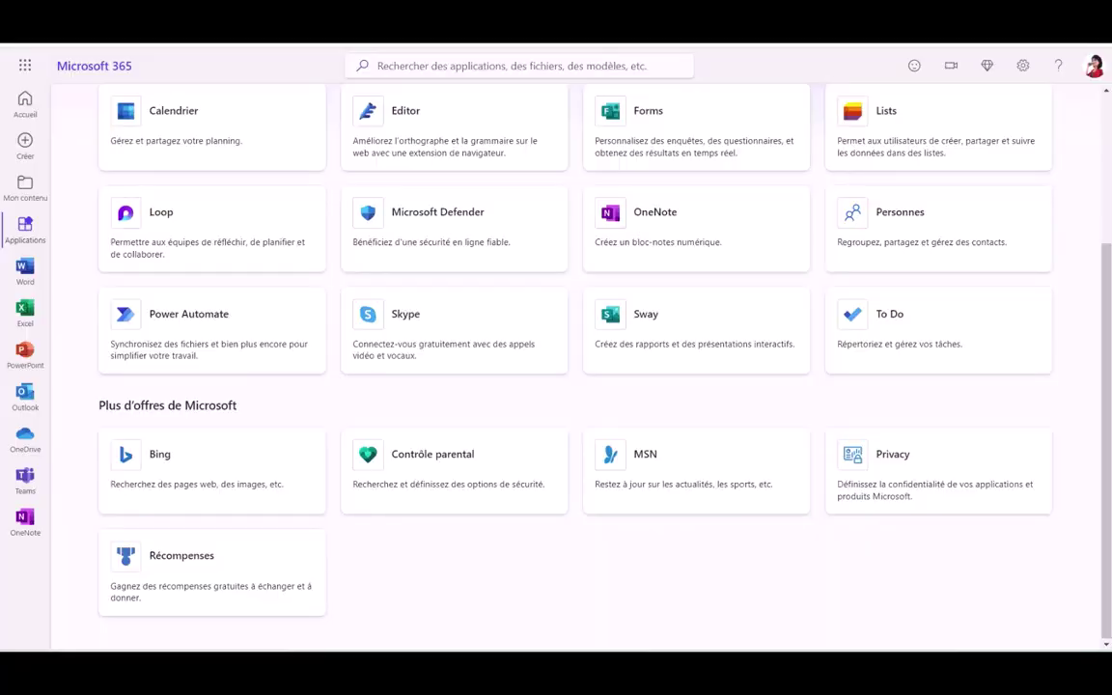
left_click(647, 114)
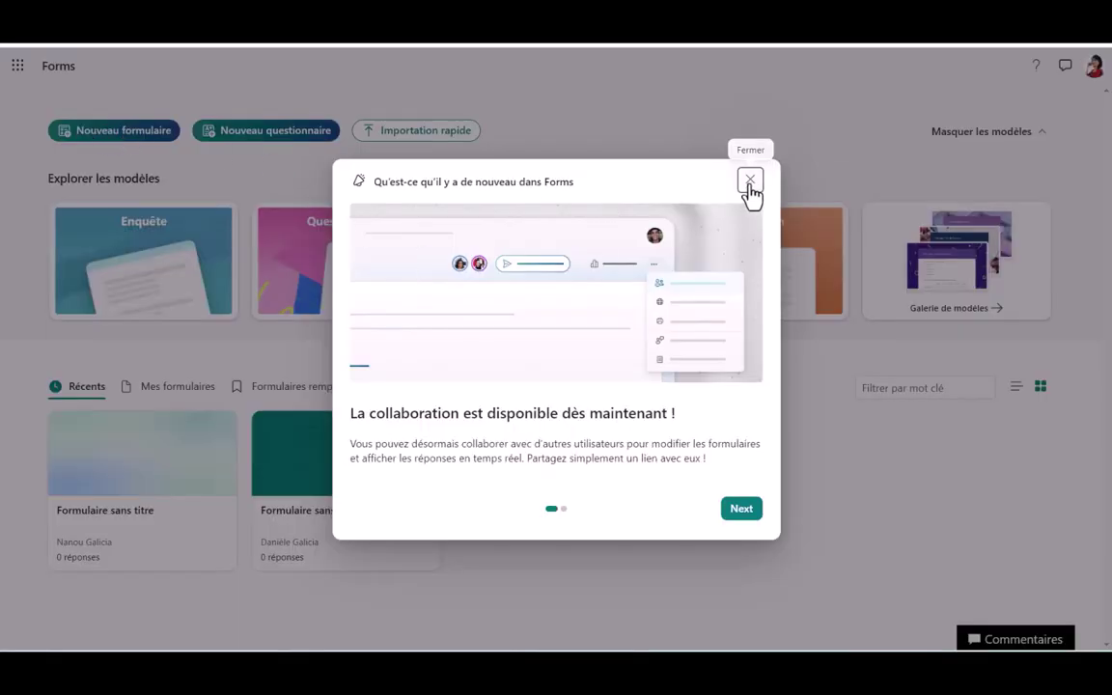
Close the 'Qu'est-ce qu'il y a de nouveau dans Forms' announcement dialog.
left_click(750, 180)
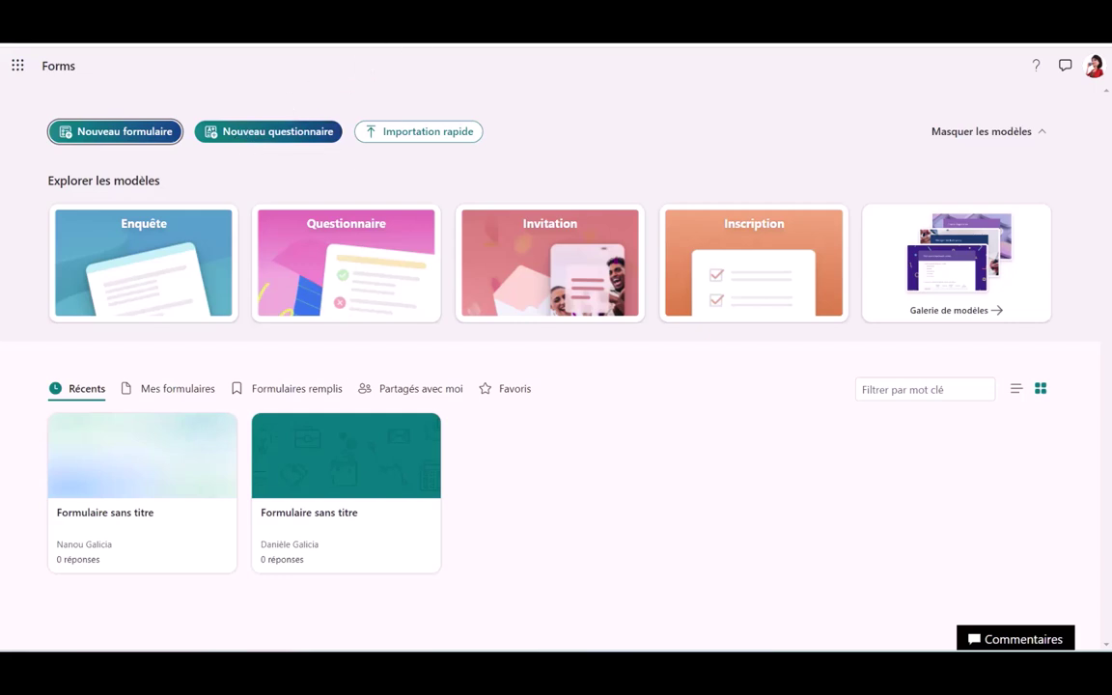